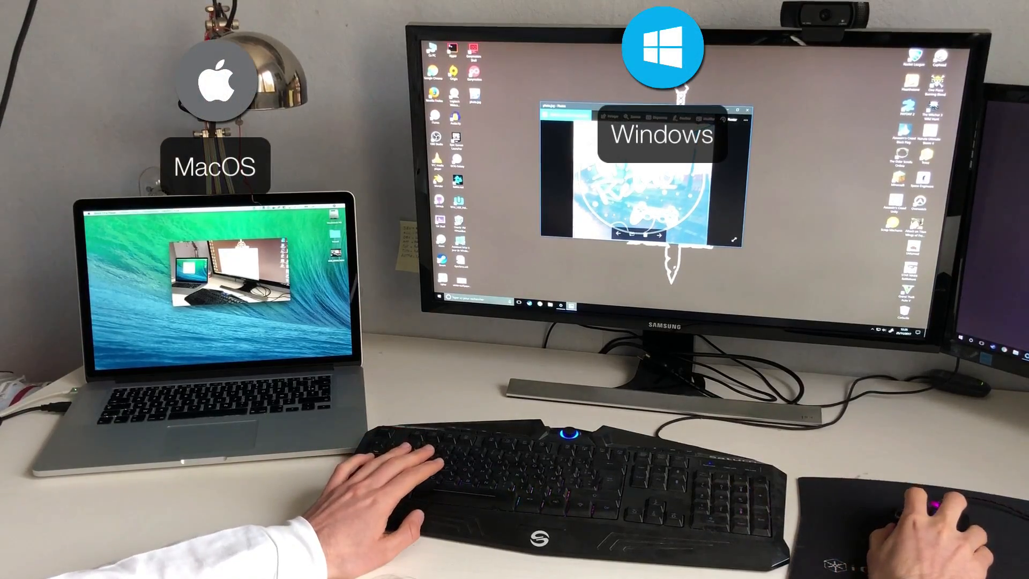
Step: Drag the Photos, QuickTime and photo.jpg windows across the Windows, Mac and Ubuntu screens, then close photo.jpg
left_click_drag(633, 108, 689, 122)
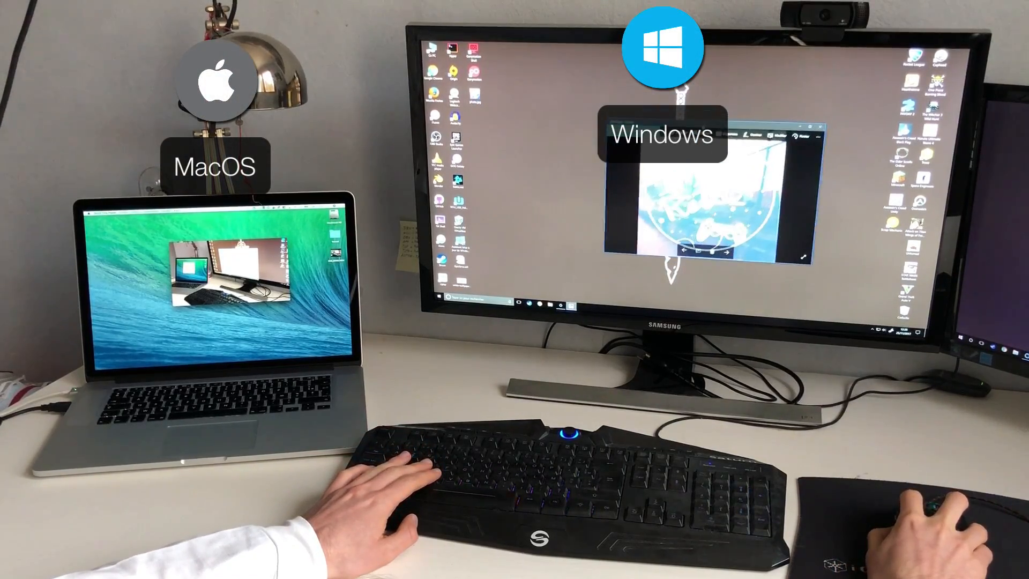
mouse_move(228, 242)
left_mouse_down()
mouse_move(232, 260)
mouse_move(238, 247)
mouse_move(223, 249)
left_mouse_up()
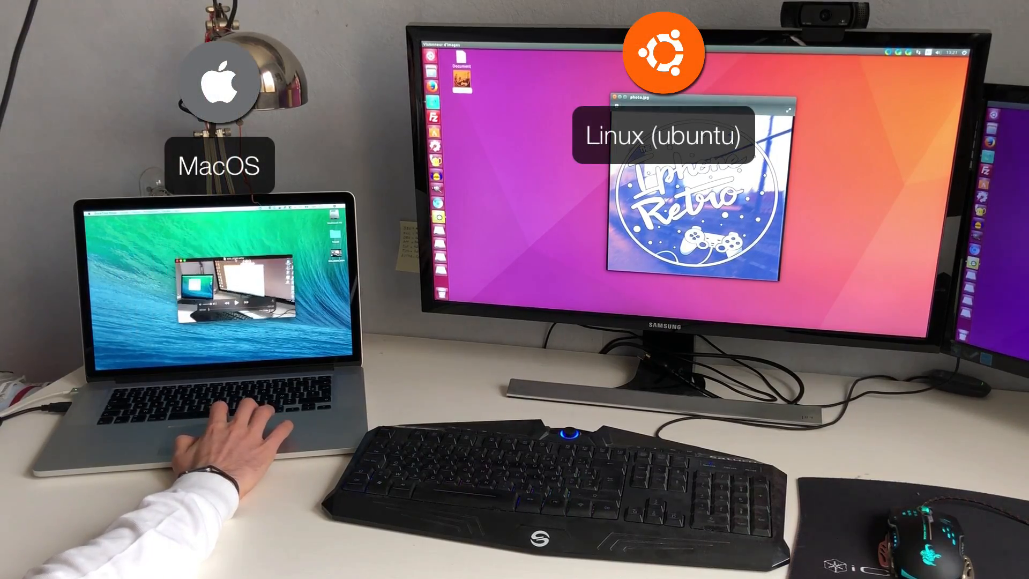
left_click_drag(637, 102, 616, 98)
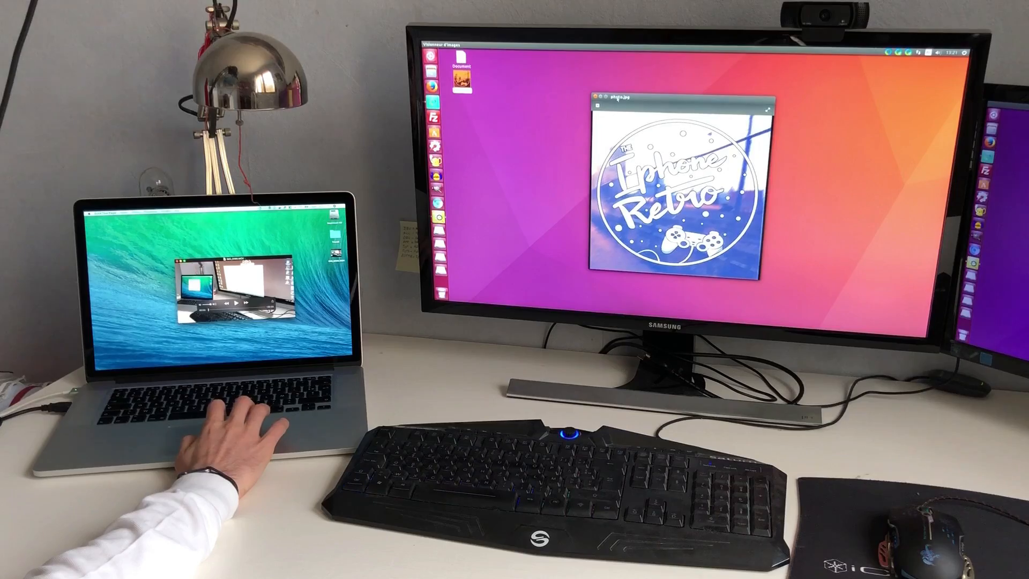
left_click(595, 96)
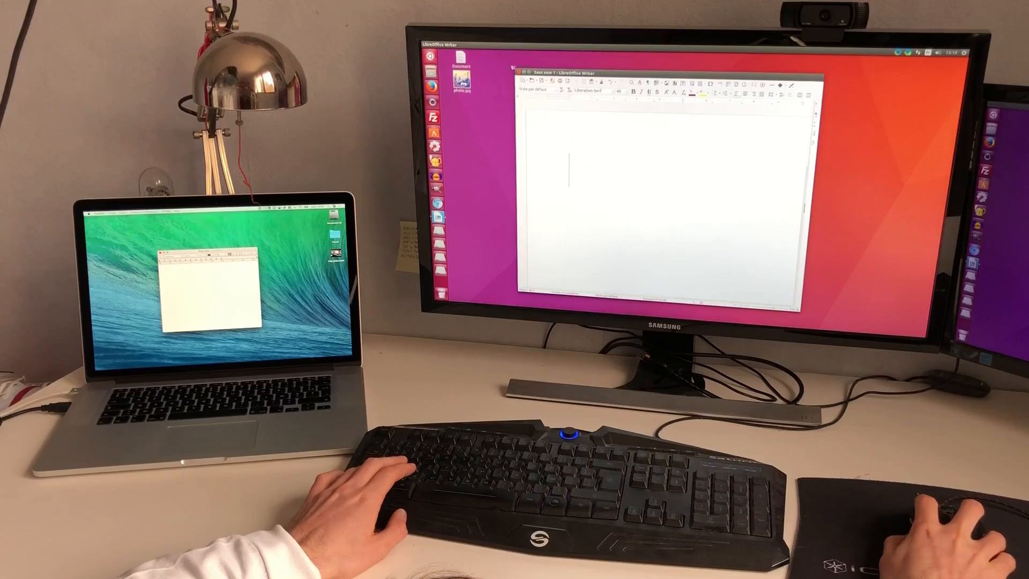
Step: Type rezfv in Writer, copy it, and paste it over the word 'test' on the Mac
mouse_move(563, 72)
left_mouse_down()
mouse_move(587, 73)
mouse_move(570, 73)
left_mouse_up()
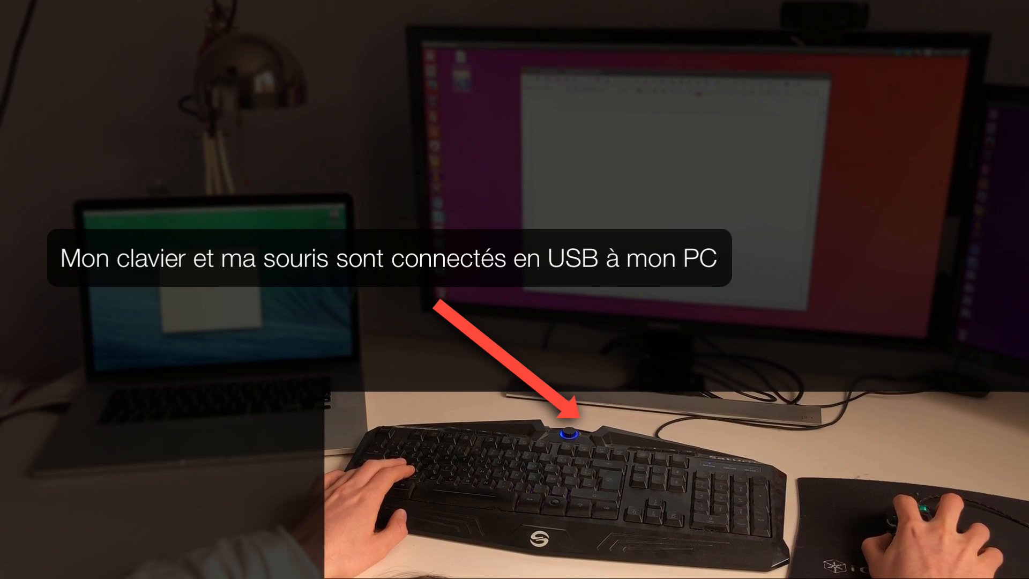
mouse_move(211, 251)
left_mouse_down()
mouse_move(235, 228)
mouse_move(235, 248)
mouse_move(187, 252)
mouse_move(212, 244)
left_mouse_up()
type("test")
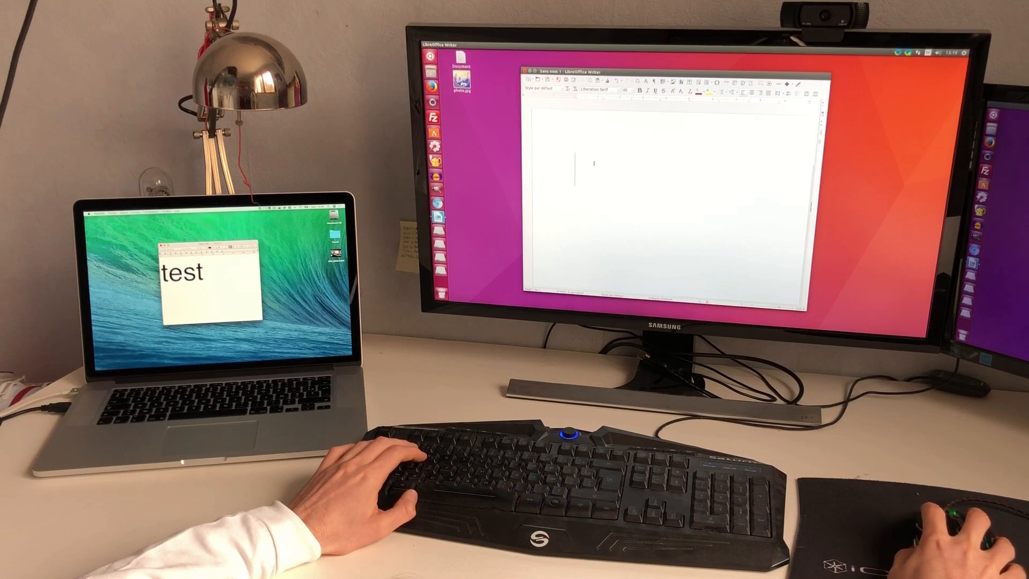
type("rezfv")
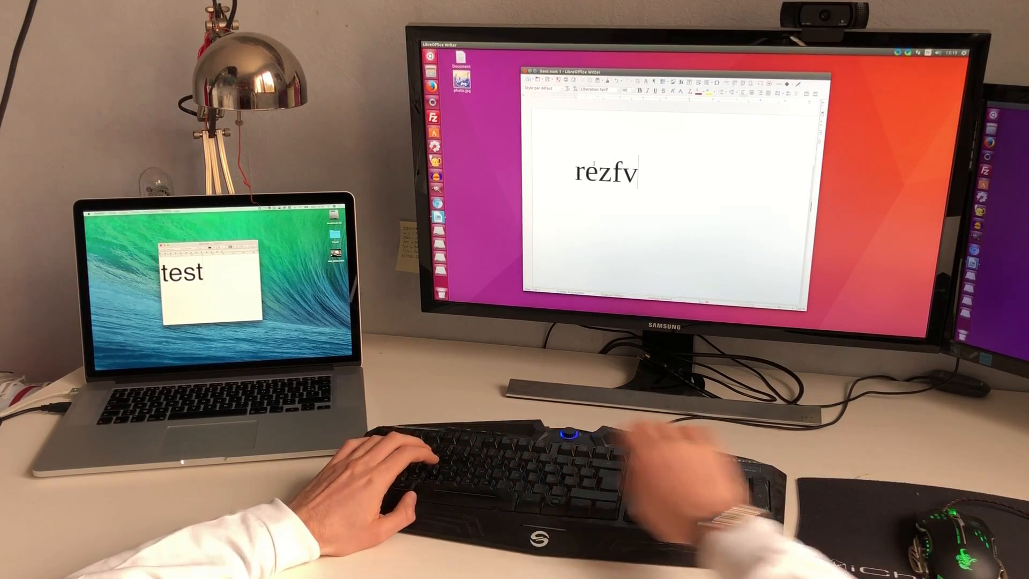
double_click(599, 170)
right_click(598, 167)
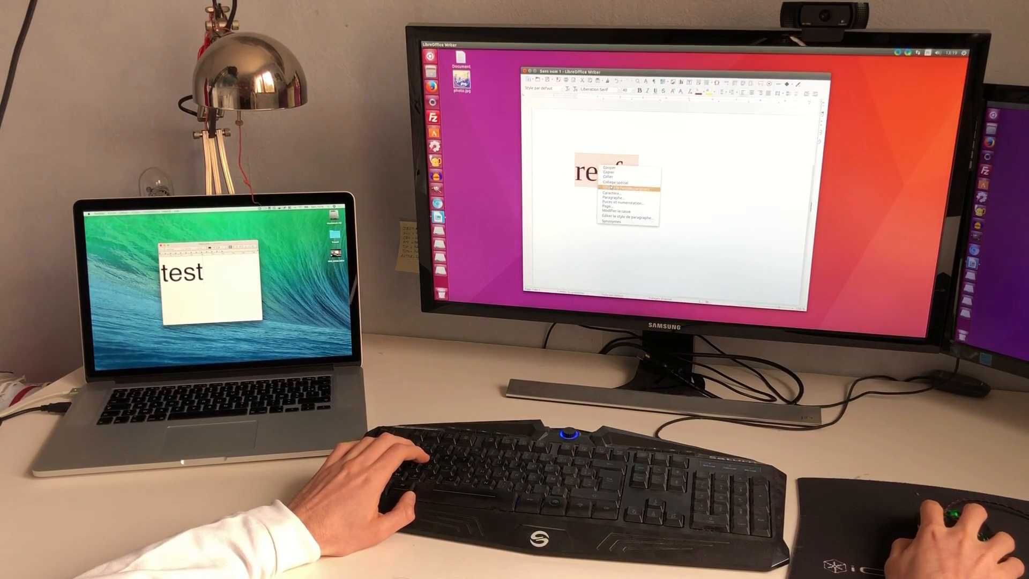
left_click(609, 172)
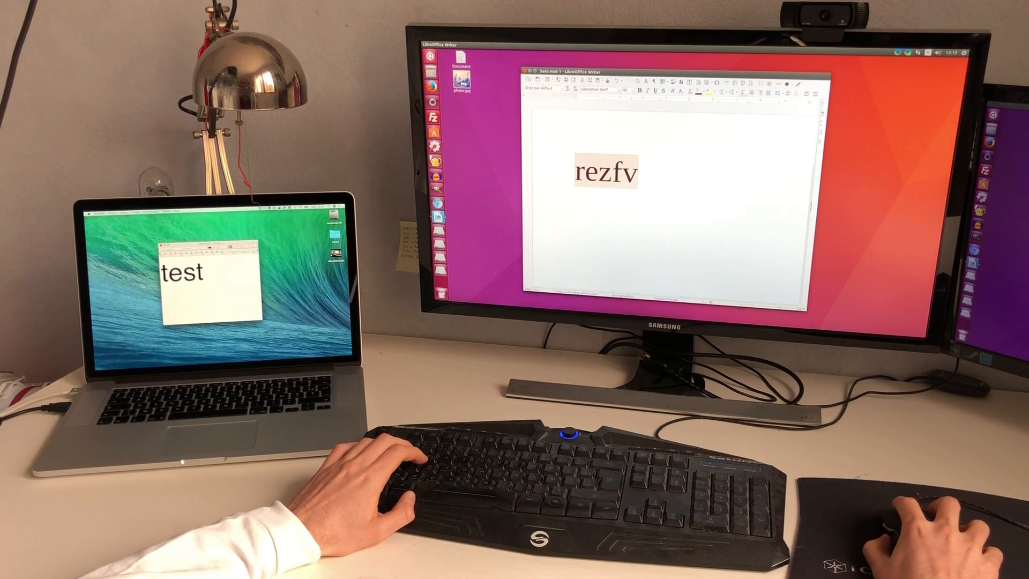
double_click(170, 275)
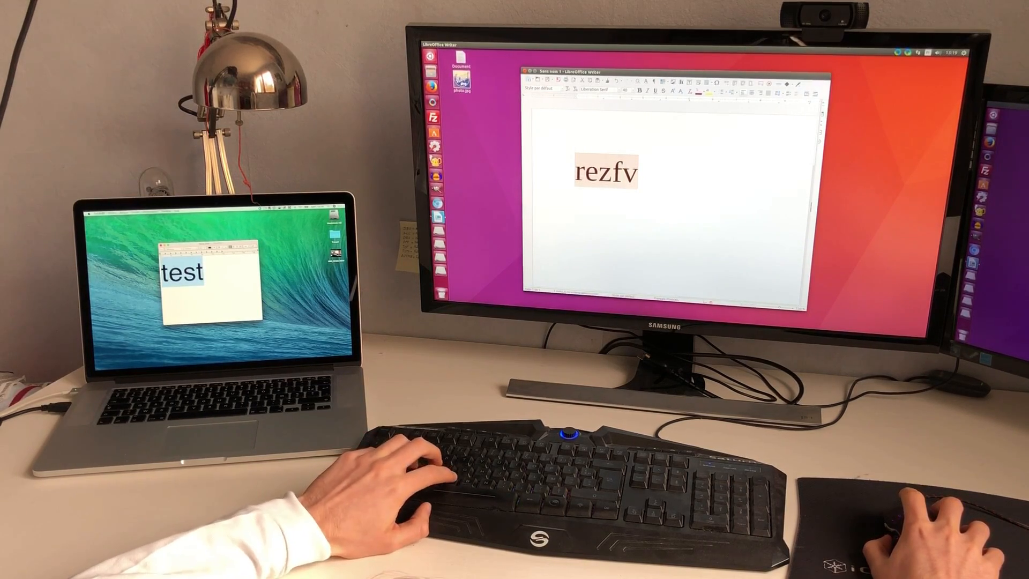
key("ctrl+v")
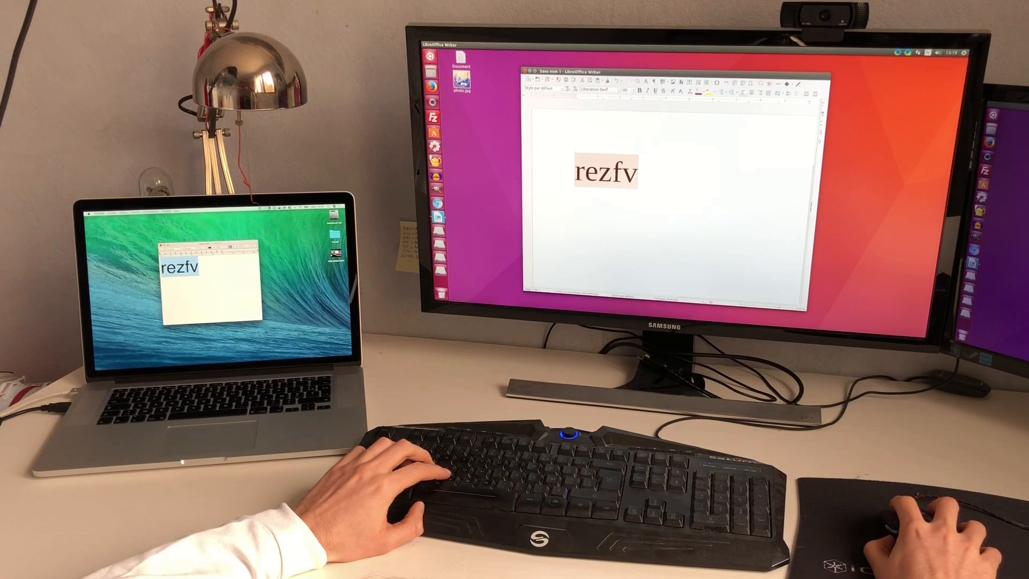
Step: Copy Sdfkj on the Mac and paste it in Writer in place of rezfv
type("sdfkj")
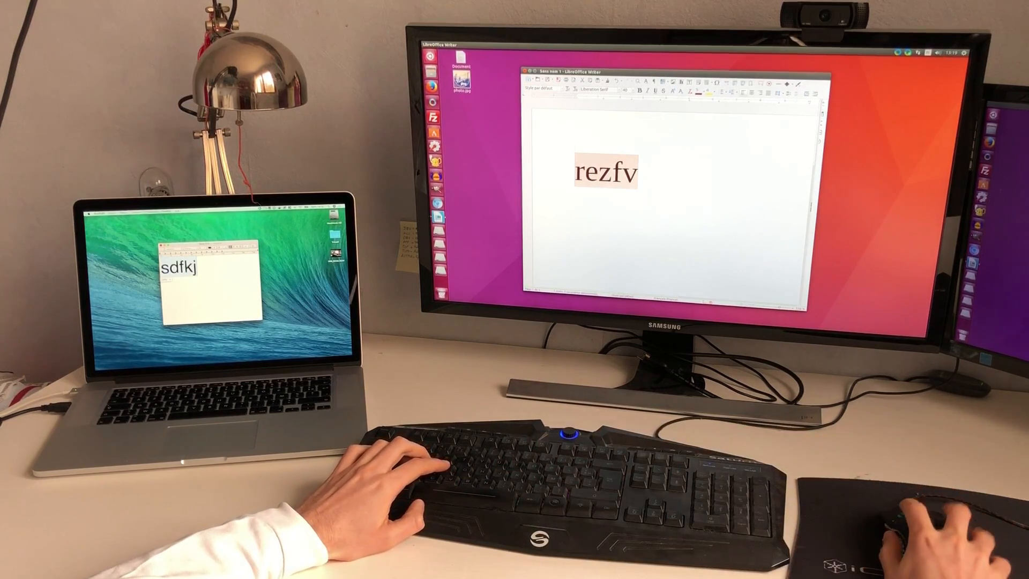
right_click(187, 262)
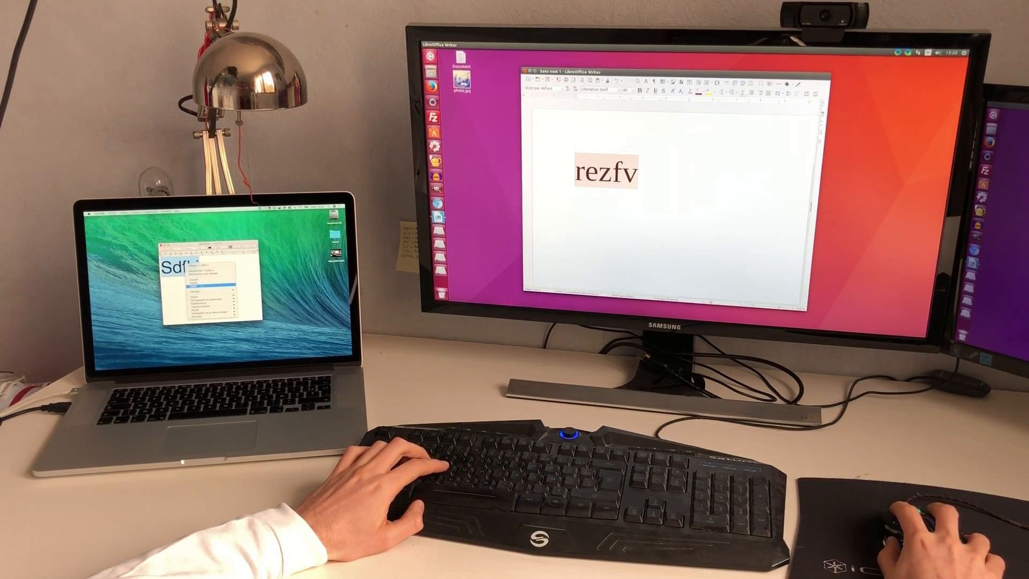
left_click(202, 283)
key("BackSpace")
key("ctrl+v")
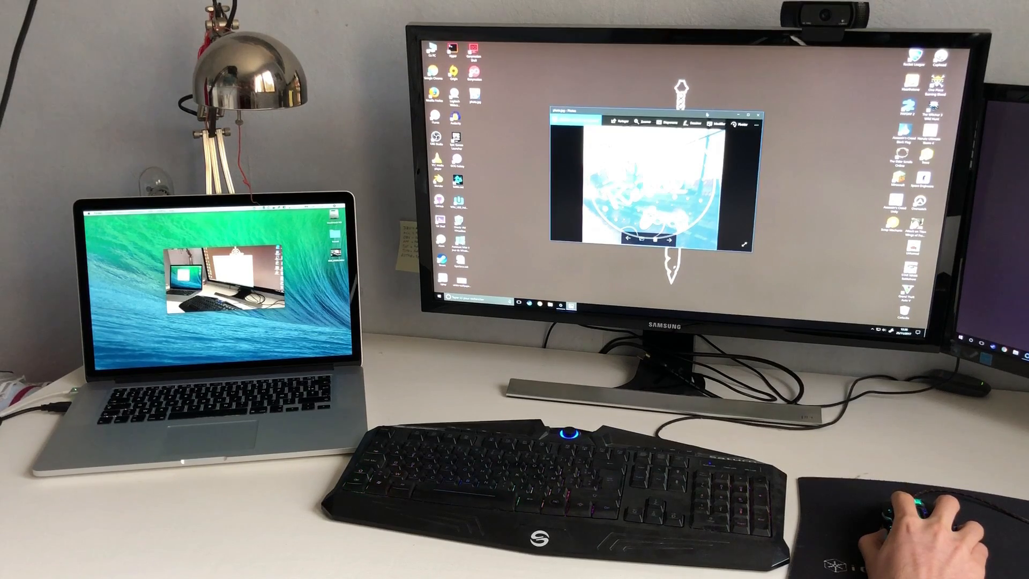
Step: Drag photo.jpg from the Windows desktop onto the Mac desktop and open it, then open and close the wallpaper image
mouse_move(707, 114)
left_mouse_down()
mouse_move(739, 98)
mouse_move(715, 139)
mouse_move(714, 119)
left_mouse_up()
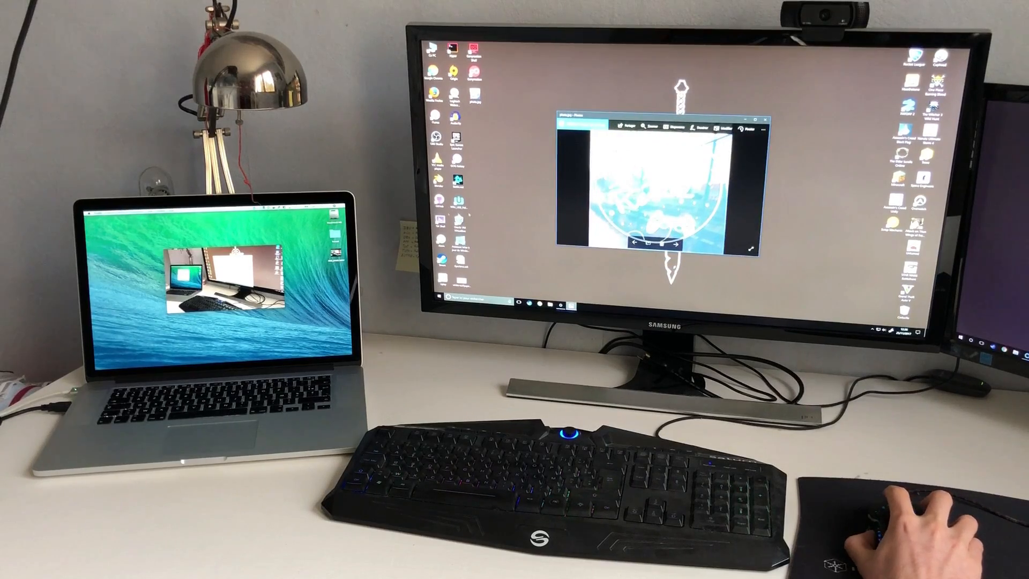
mouse_move(236, 249)
left_mouse_down()
mouse_move(247, 228)
mouse_move(211, 225)
mouse_move(227, 254)
left_mouse_up()
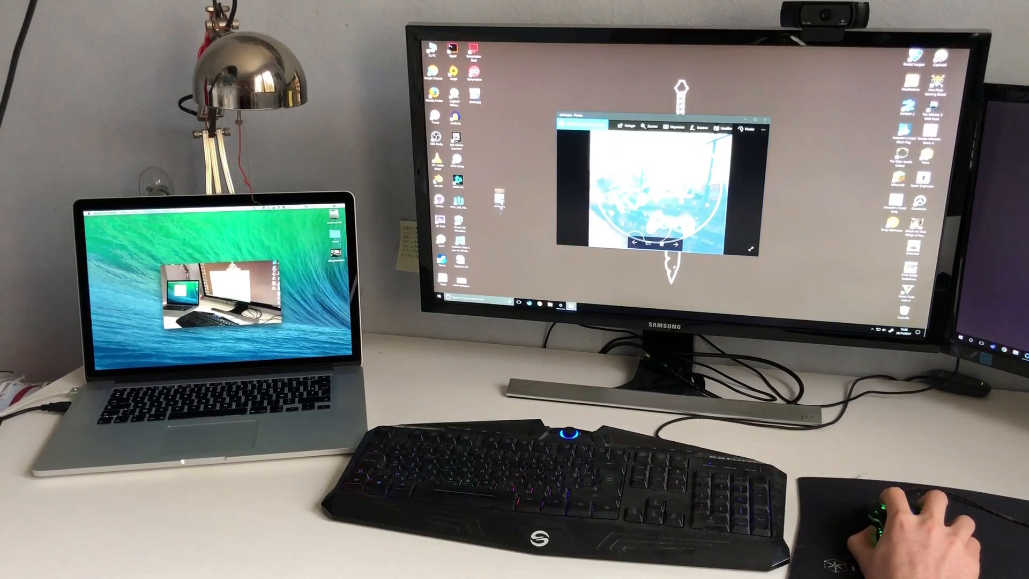
left_click_drag(499, 199, 198, 353)
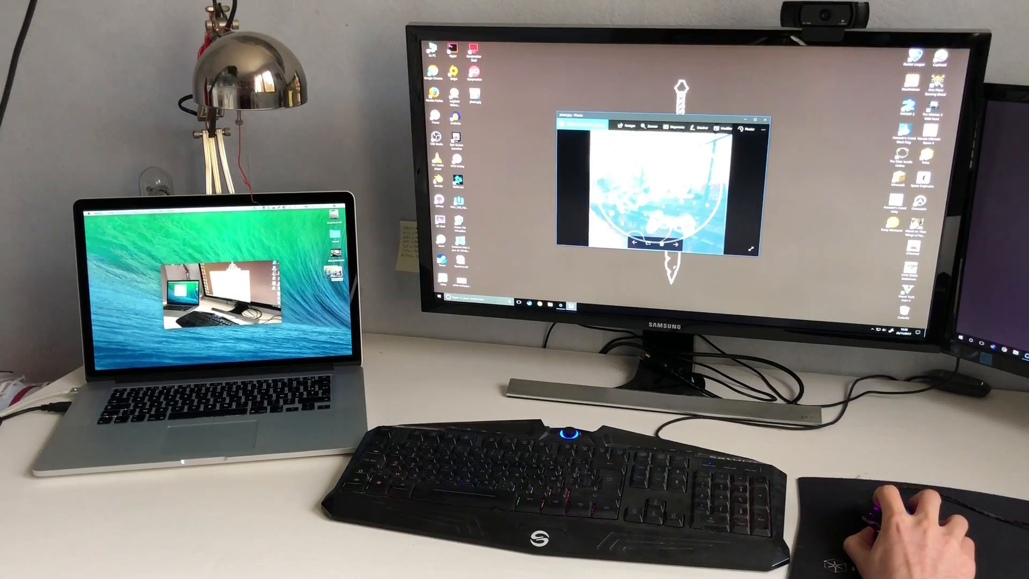
double_click(336, 272)
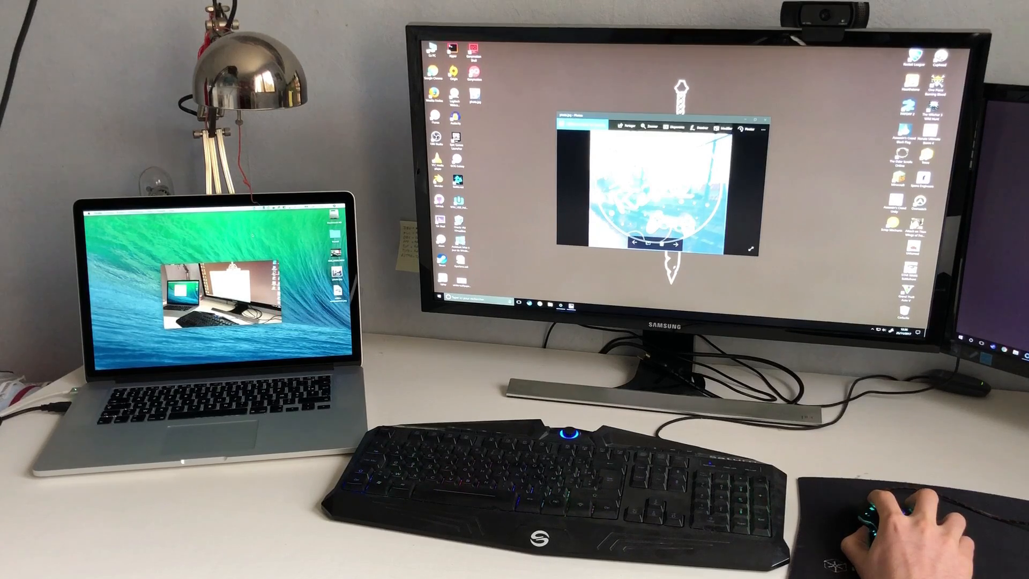
double_click(337, 292)
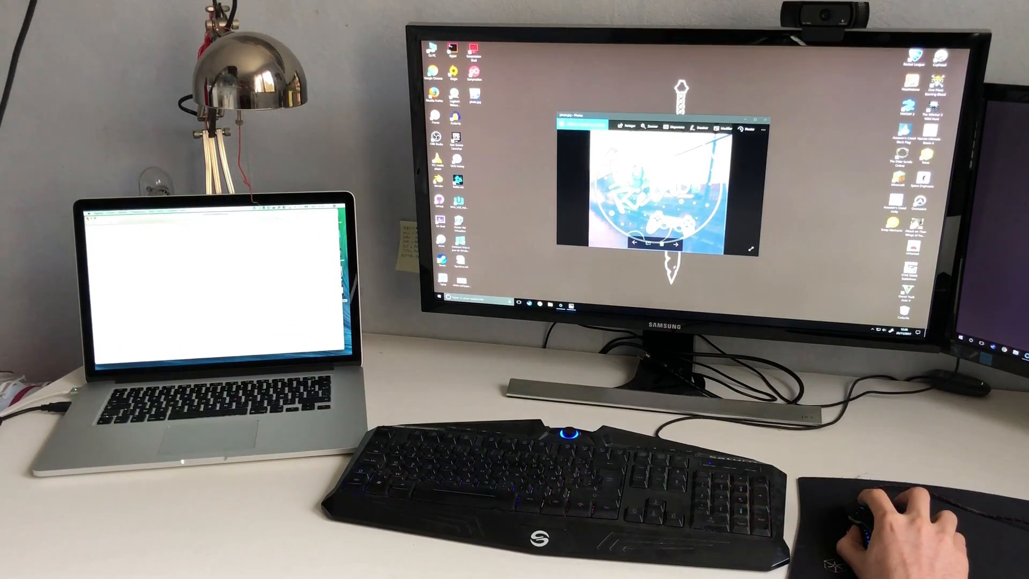
left_click(88, 219)
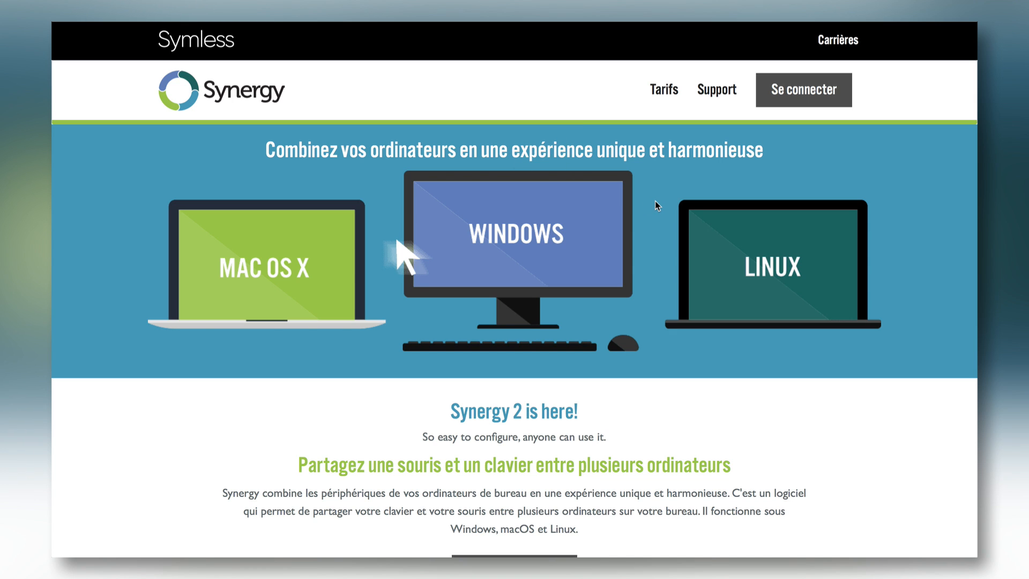
Step: Scroll the Synergy home page and follow 'Obtenir Synergy' to the pricing page
scroll(655, 201, "down", 5)
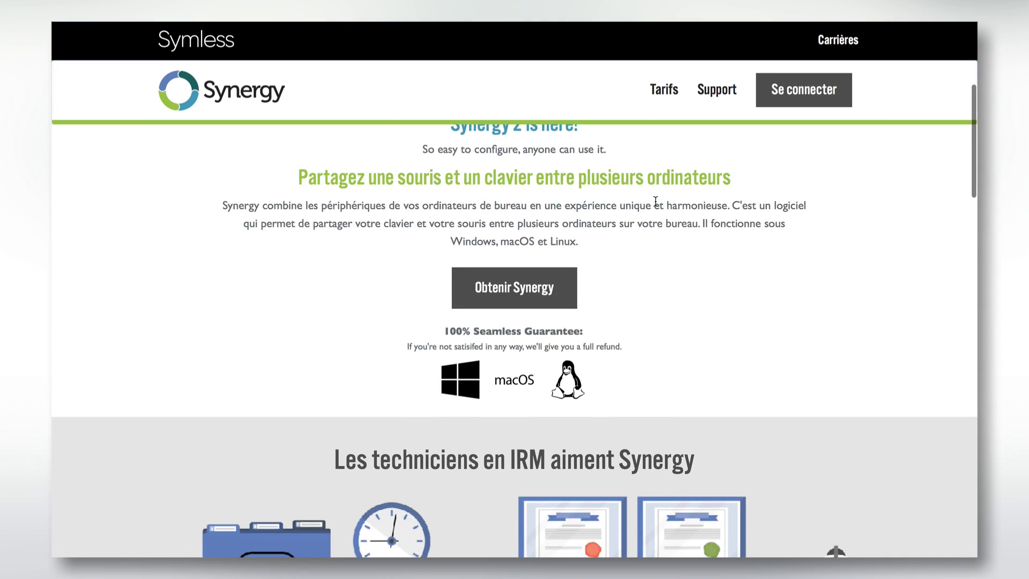
scroll(656, 204, "down", 3)
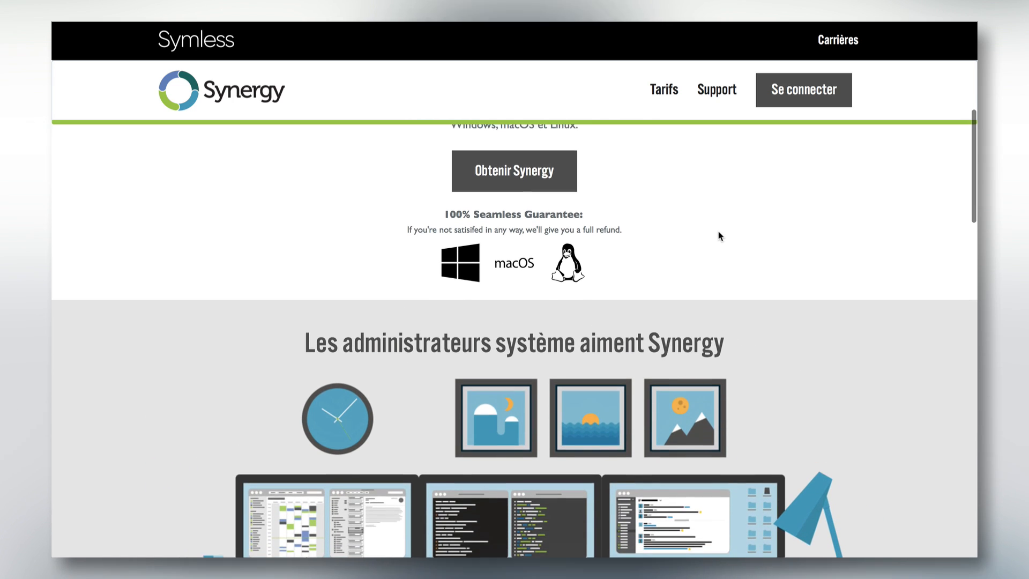
scroll(720, 237, "up", 1)
left_click(545, 191)
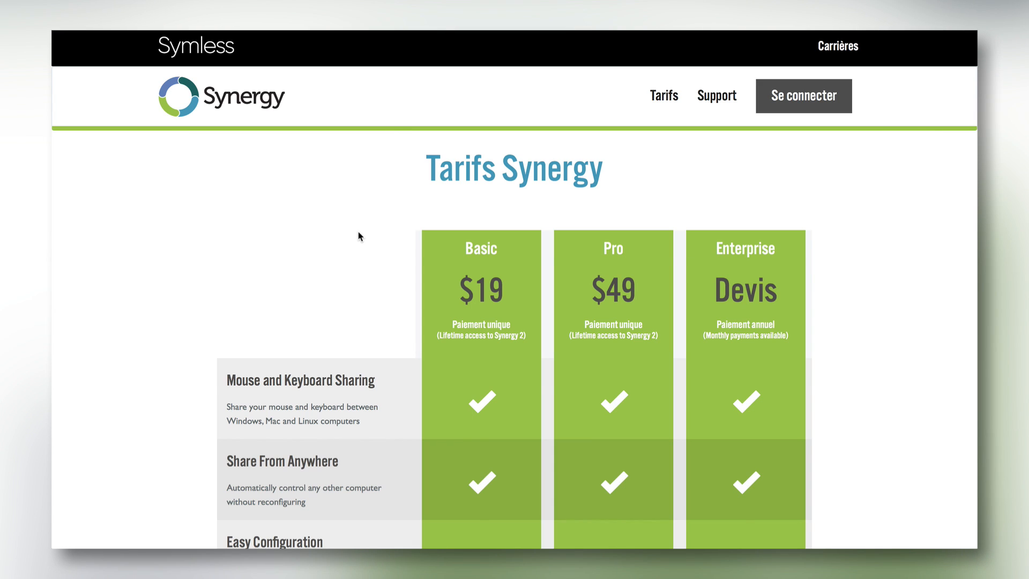
scroll(343, 255, "up", 1)
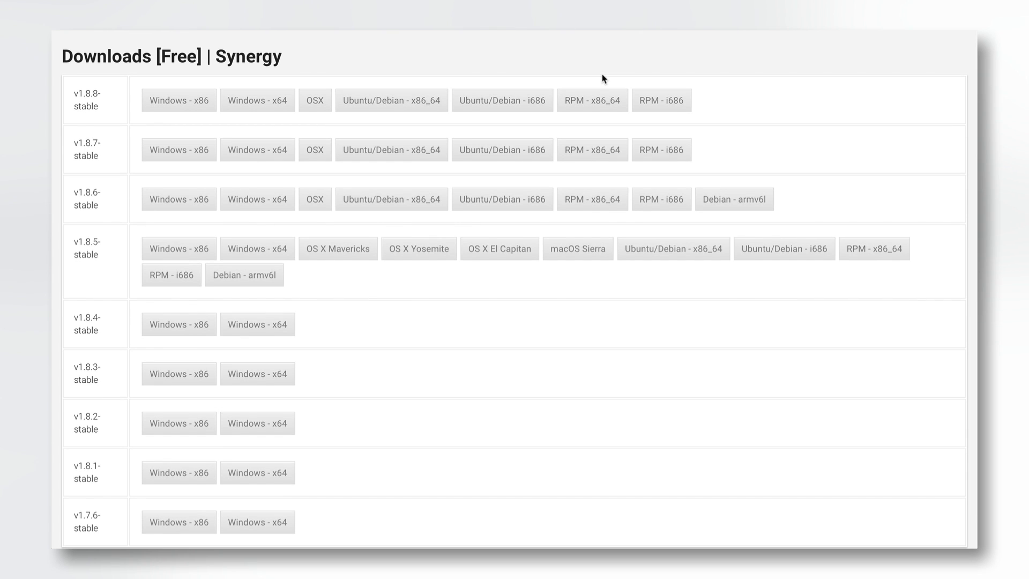
Step: Download the free v1.8.8 OSX build of Synergy
double_click(80, 92)
left_click(106, 95)
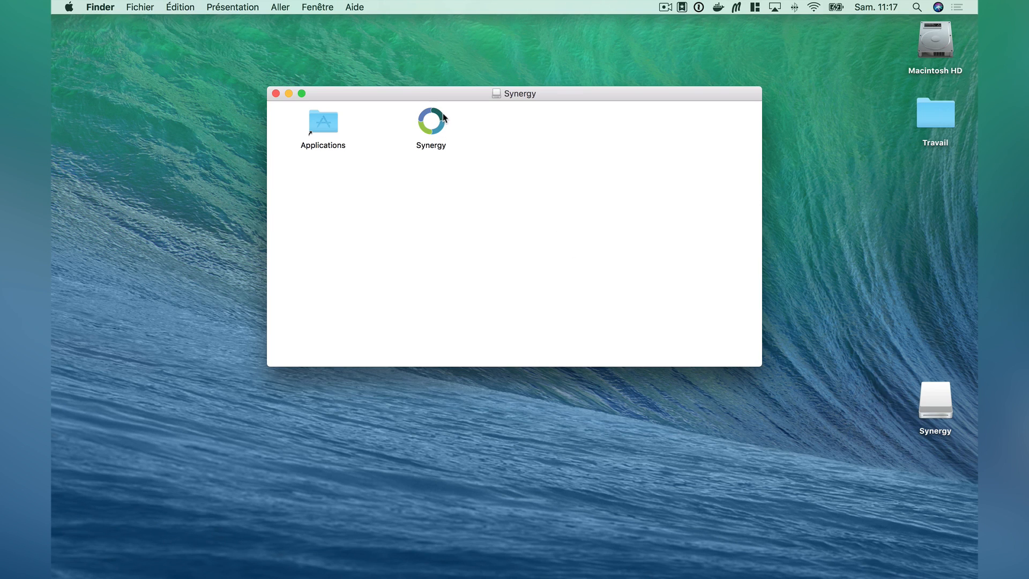
Step: Drag Synergy onto the Applications alias and confirm Remplacer to overwrite the older copy
left_click_drag(428, 123, 326, 126)
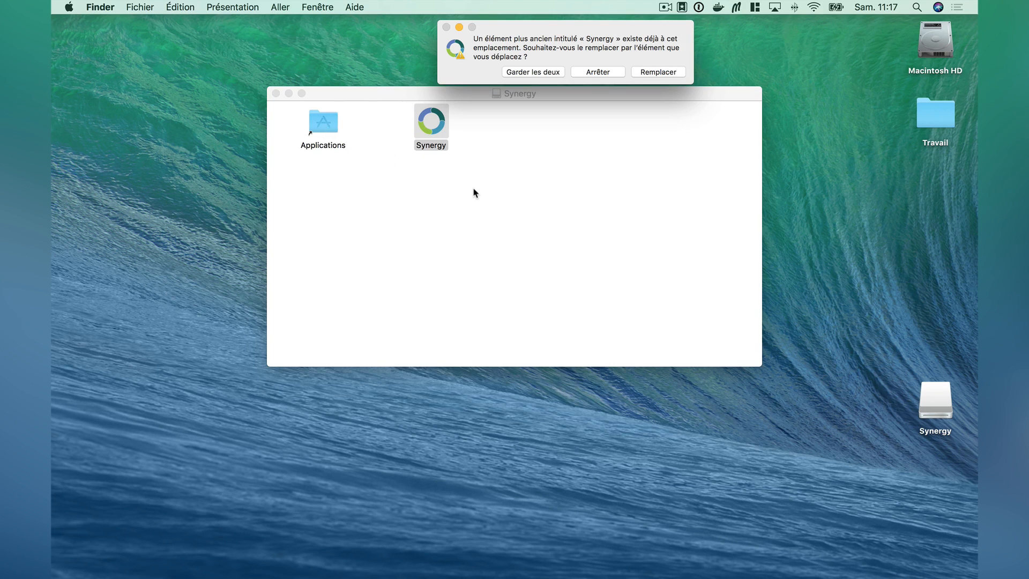
left_click(645, 75)
left_click(555, 157)
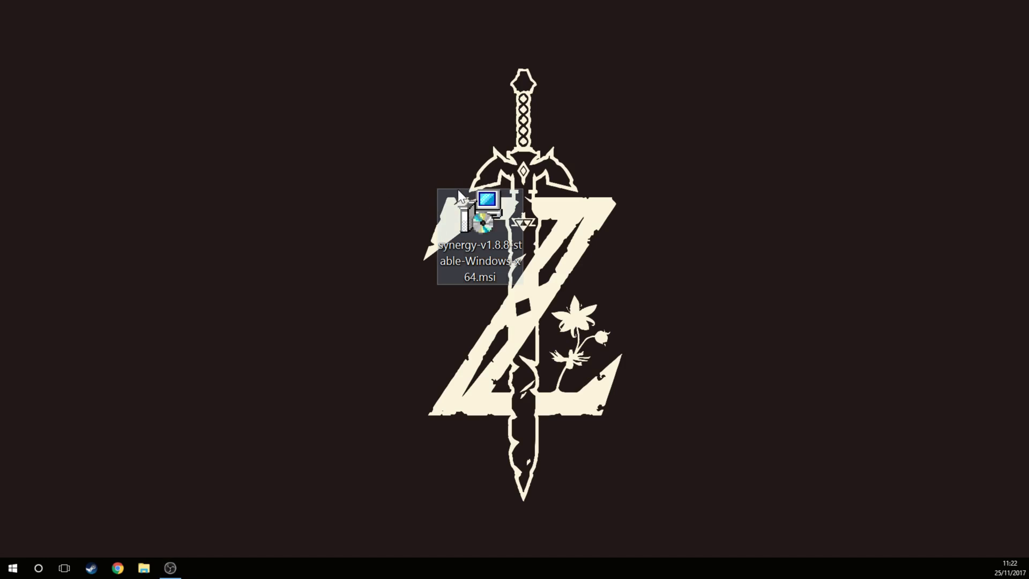
Step: Run the Synergy 64-bit .msi, accept the licence, and install with the default folder
double_click(484, 229)
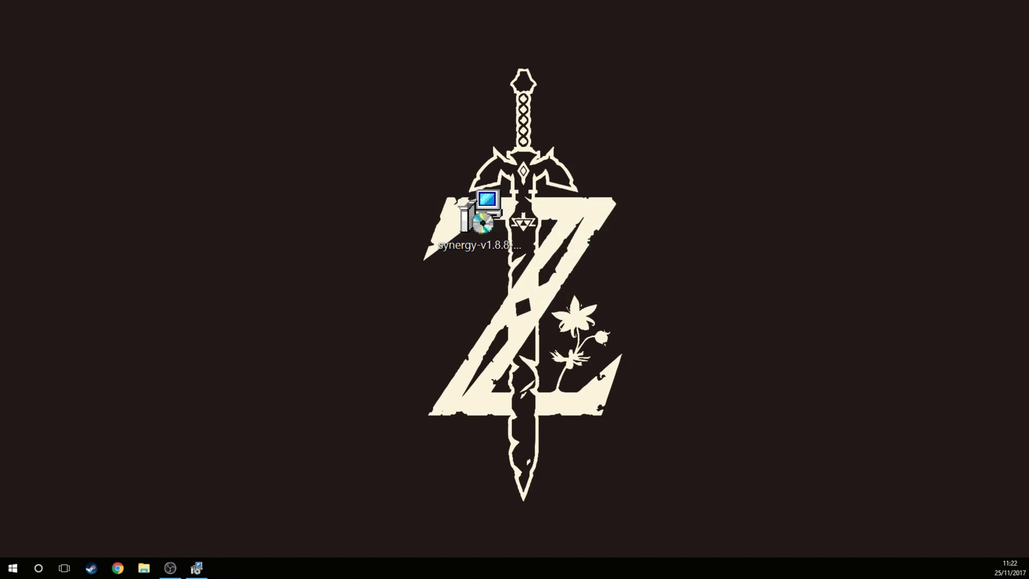
left_click(454, 300)
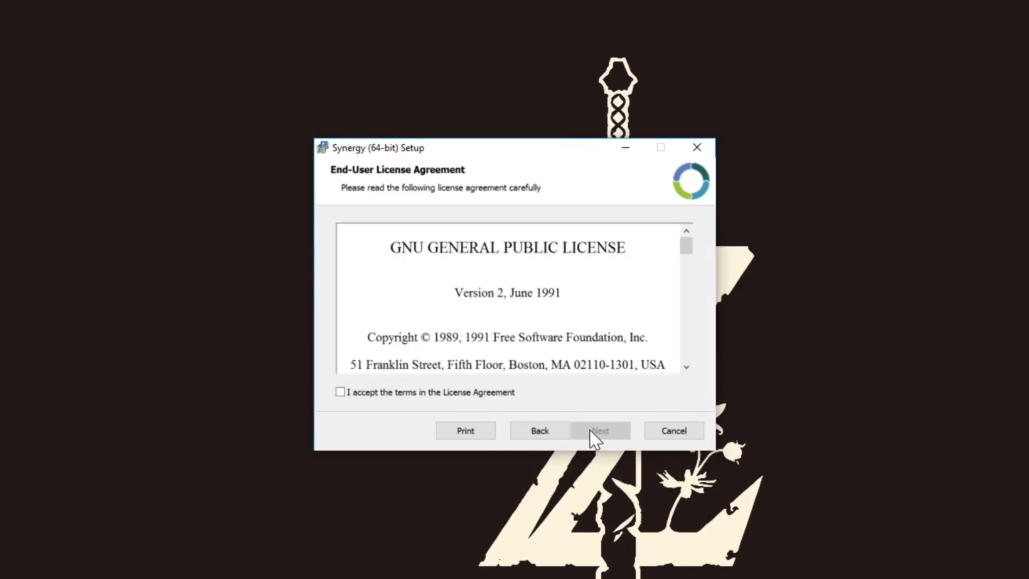
left_click(429, 397)
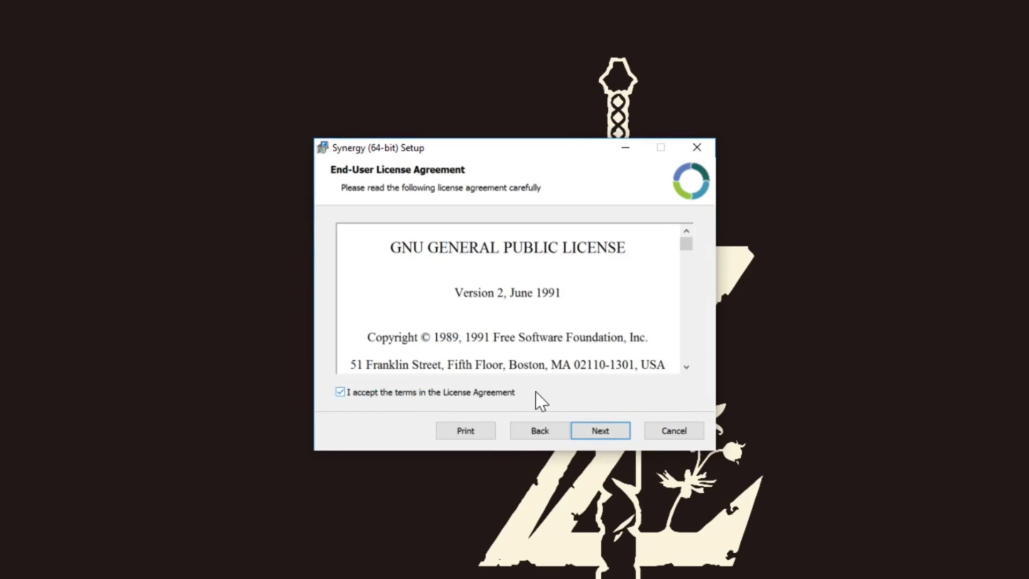
left_click(593, 432)
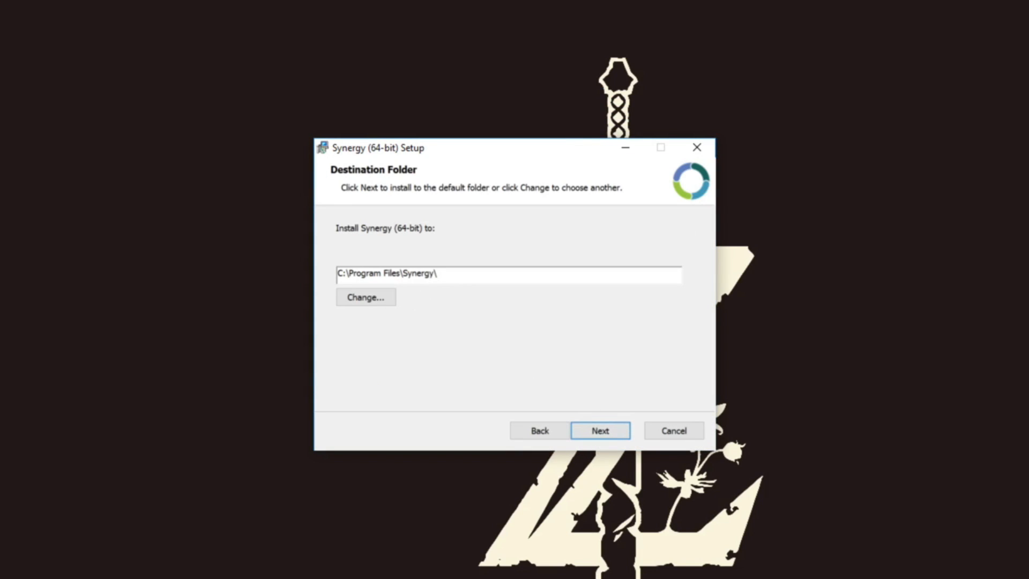
left_click(608, 432)
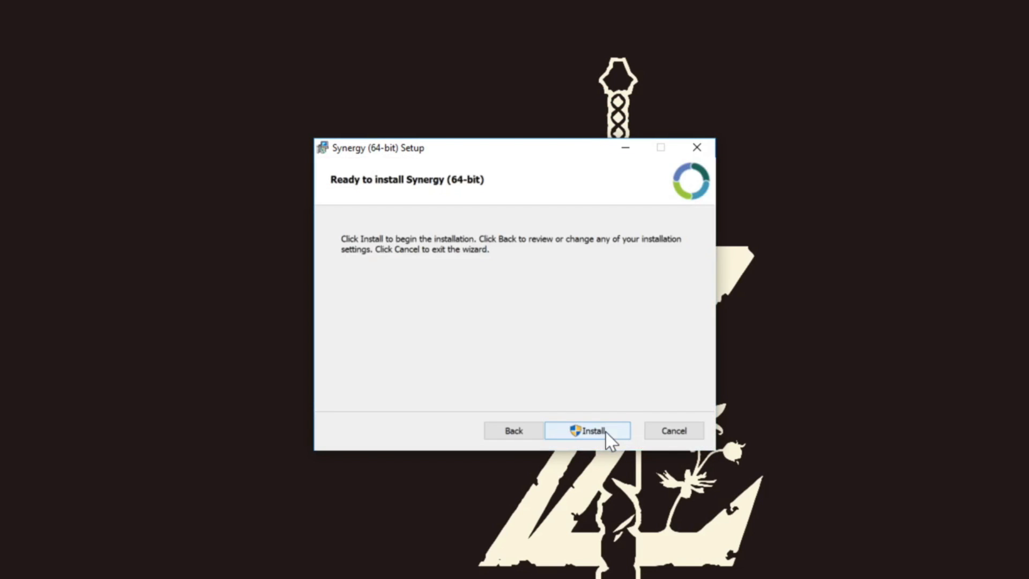
left_click(599, 430)
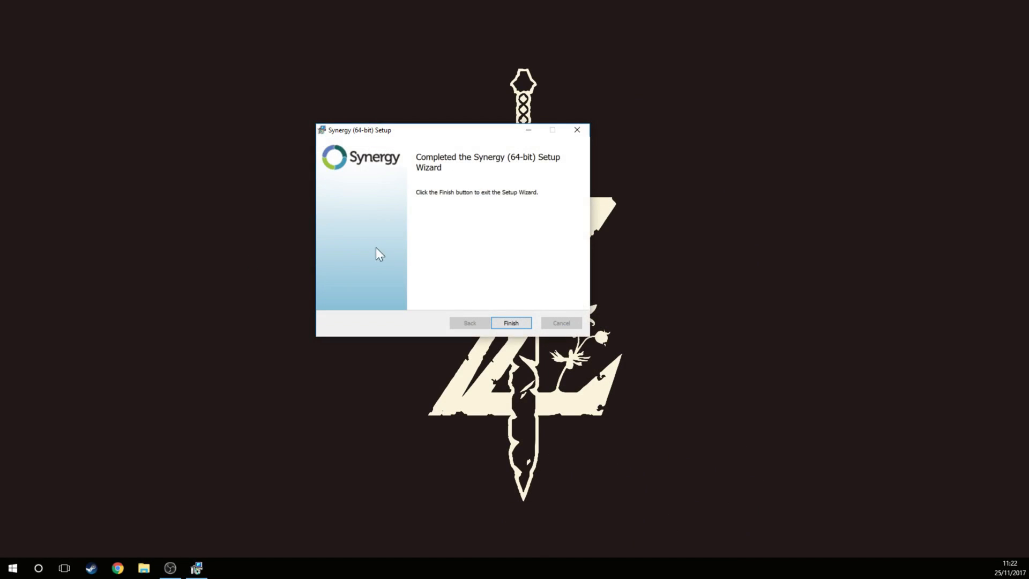
left_click(511, 323)
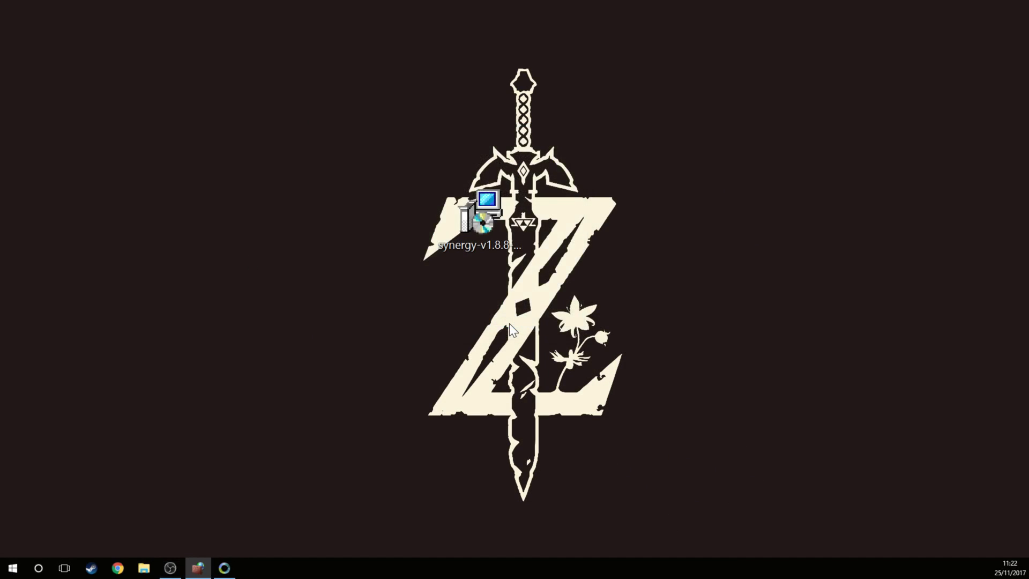
Step: Allow Synergy through the firewall on private and public networks, then move and enlarge the Synergy window
left_click_drag(0, 161, 319, 163)
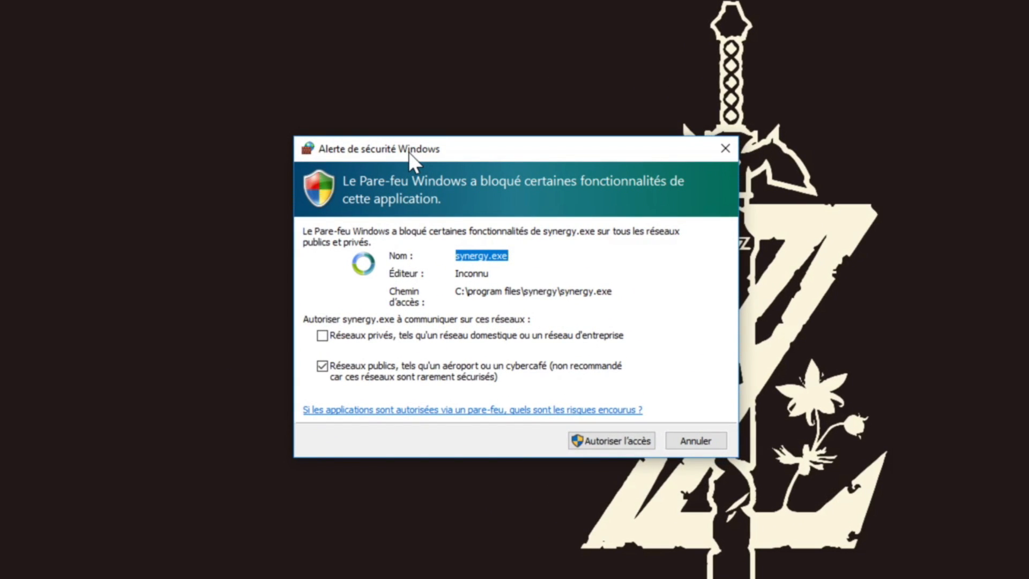
left_click(366, 339)
left_click(594, 450)
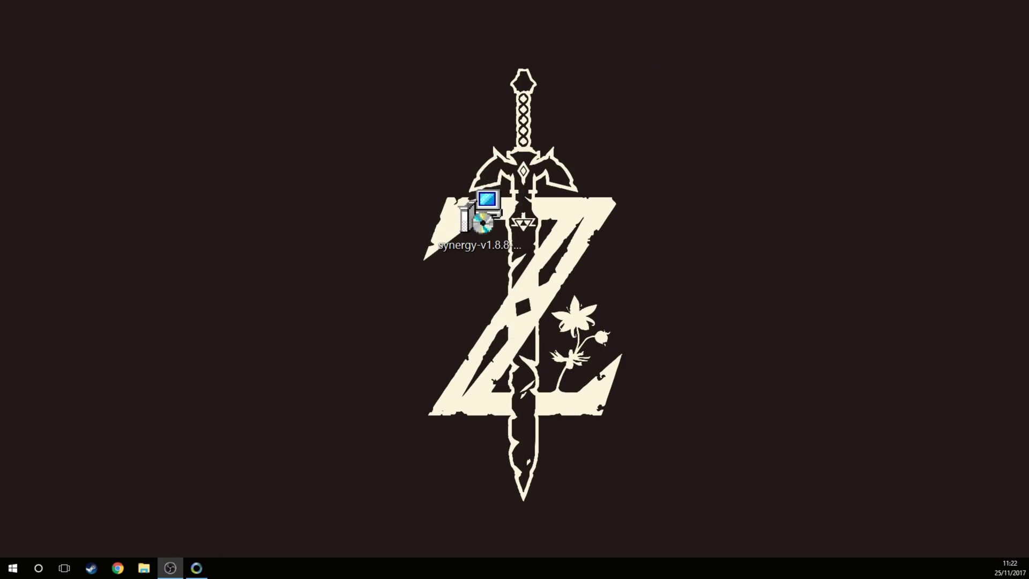
left_click_drag(0, 277, 492, 142)
left_click_drag(574, 298, 668, 435)
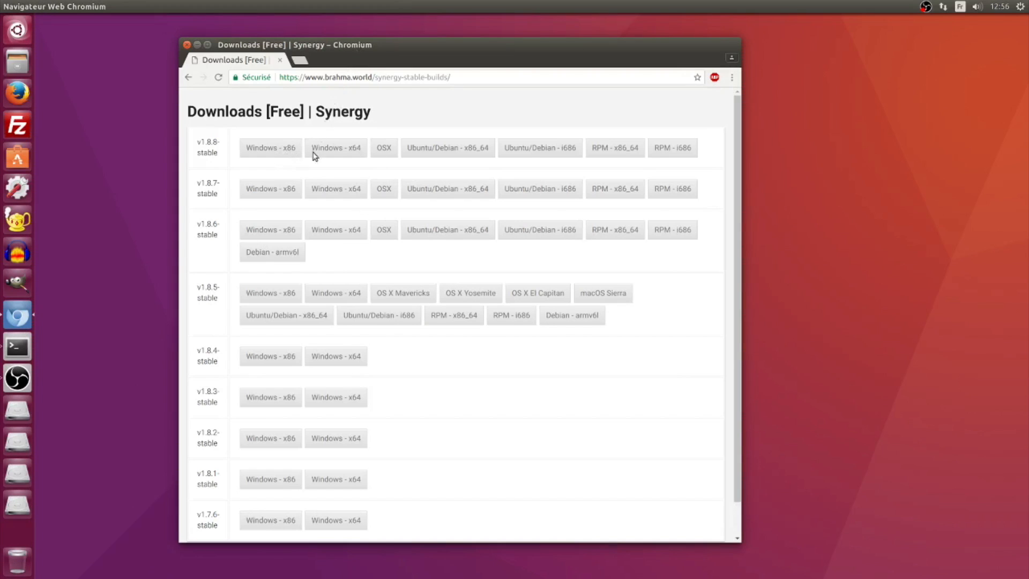
Step: Keep the downloaded synergy .deb, open it in Logiciels Ubuntu, and install it with the admin password
left_click(449, 532)
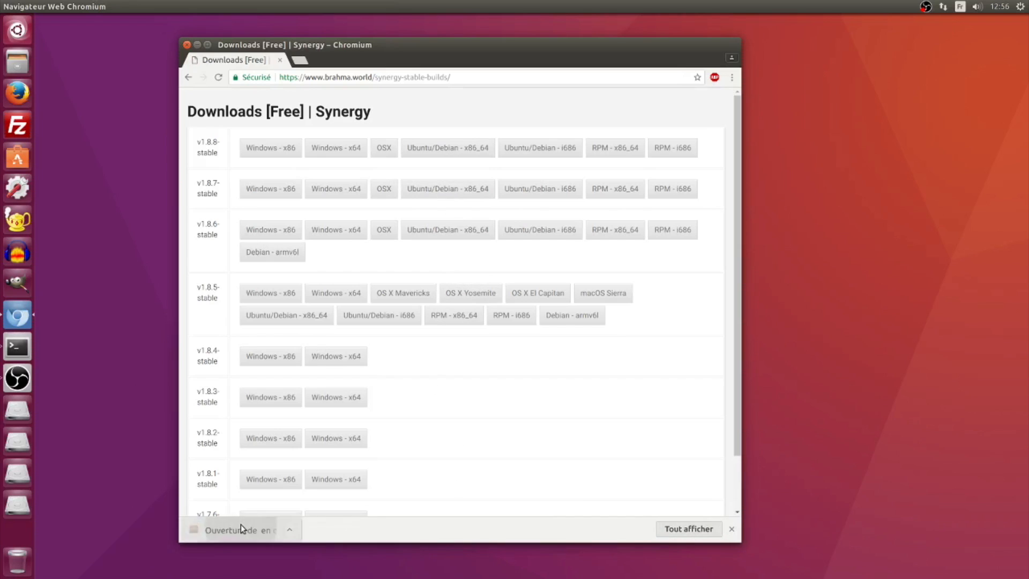
left_click(240, 530)
left_click(340, 165)
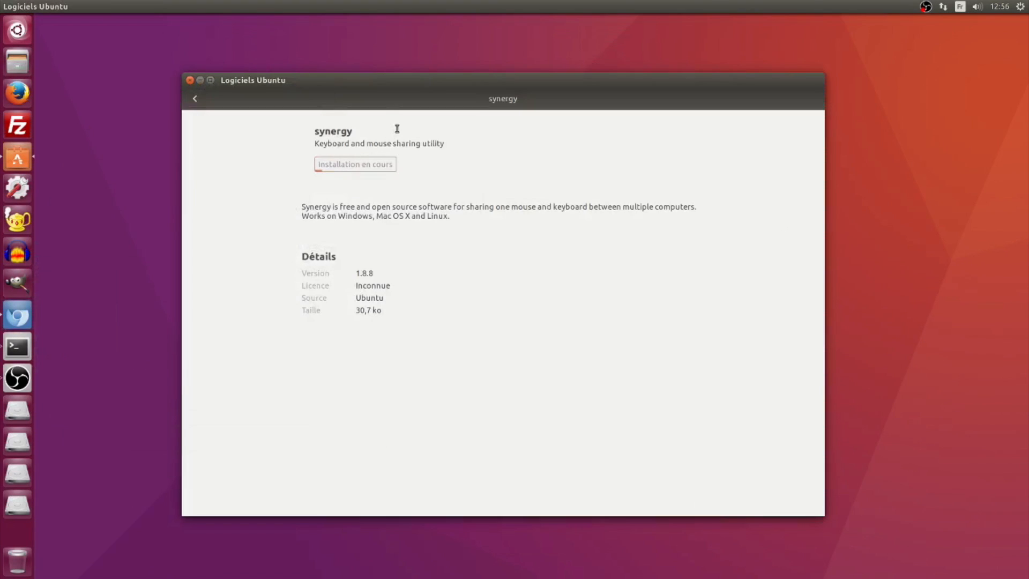
key("Return")
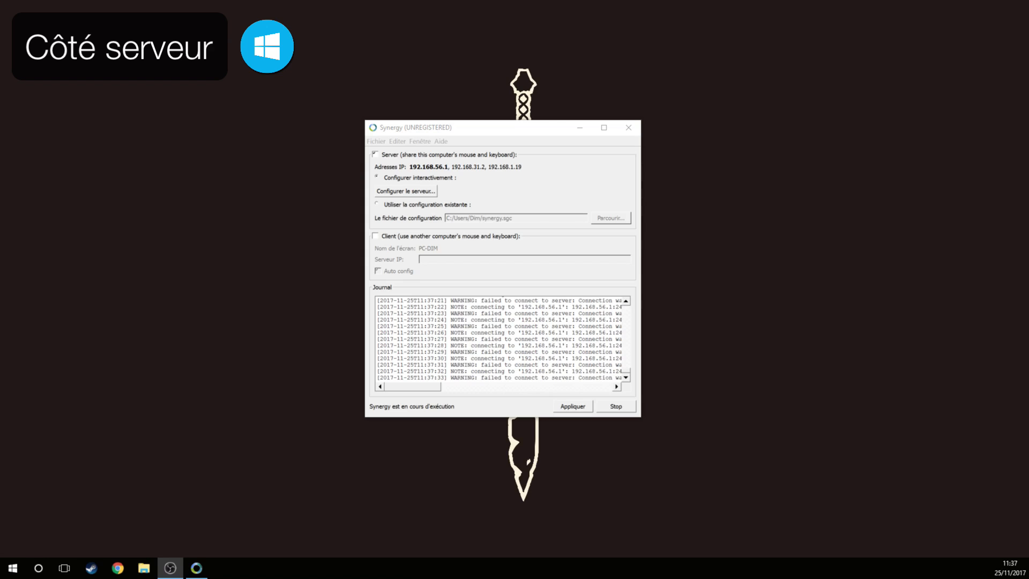
Step: Activate the Synergy window and open 'Configurer le serveur...'
left_click(446, 127)
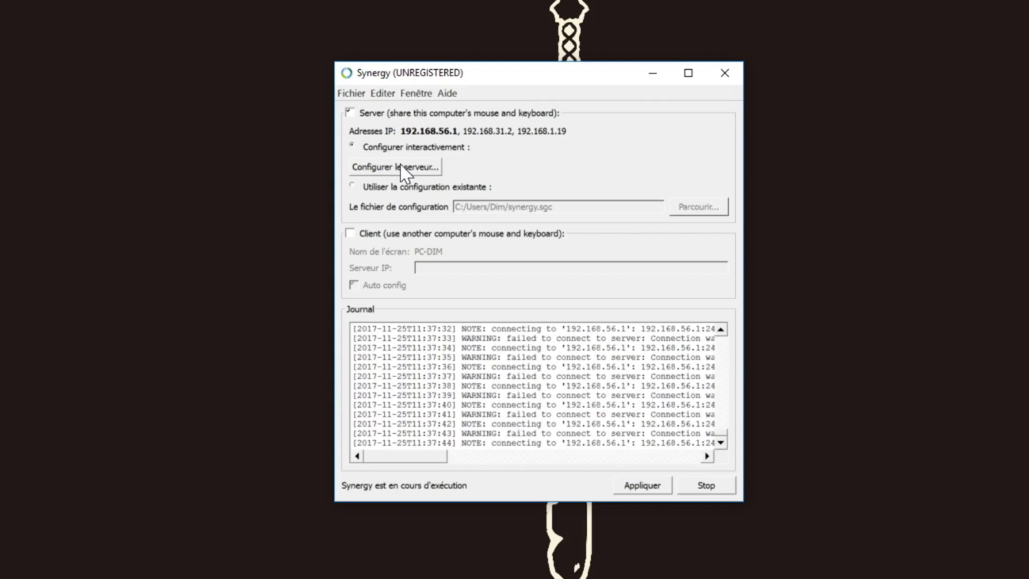
left_click(402, 168)
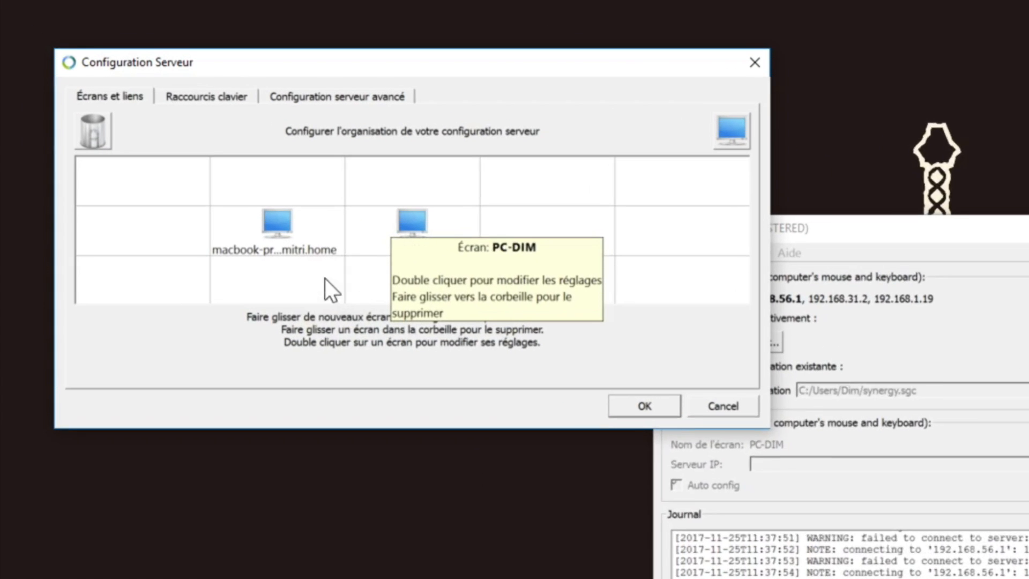
Step: Drag the MacBook screen into the grid cell left of PC-DIM, then open Raccourcis clavier
mouse_move(295, 240)
left_mouse_down()
mouse_move(295, 184)
mouse_move(284, 230)
left_mouse_up()
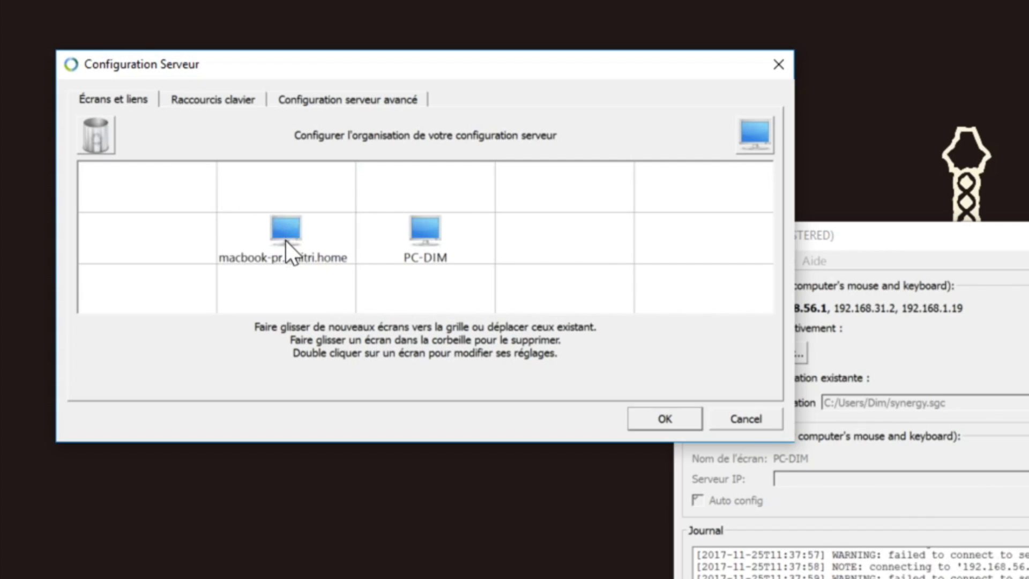
left_click(285, 240)
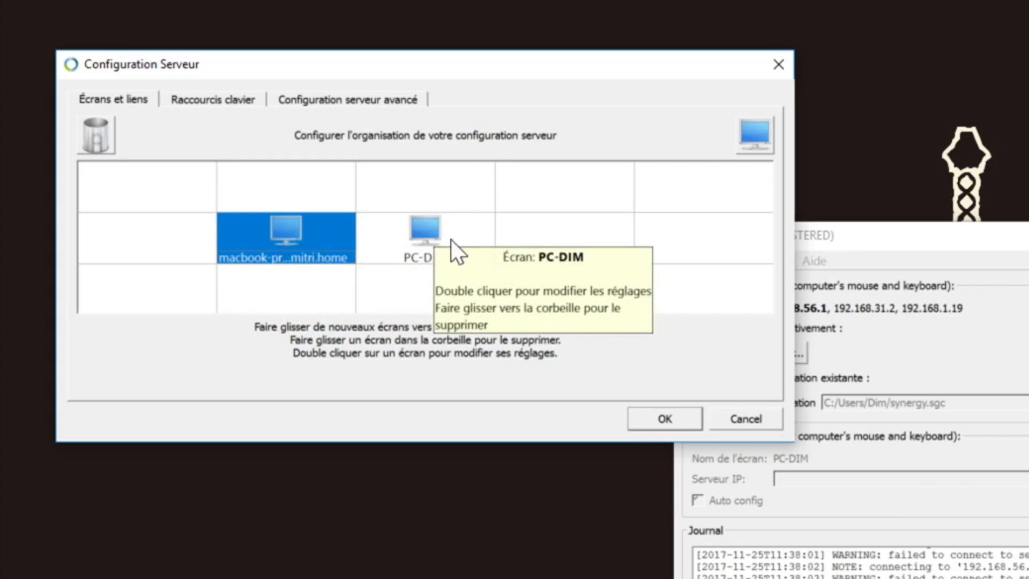
left_click(420, 244)
left_click(333, 240)
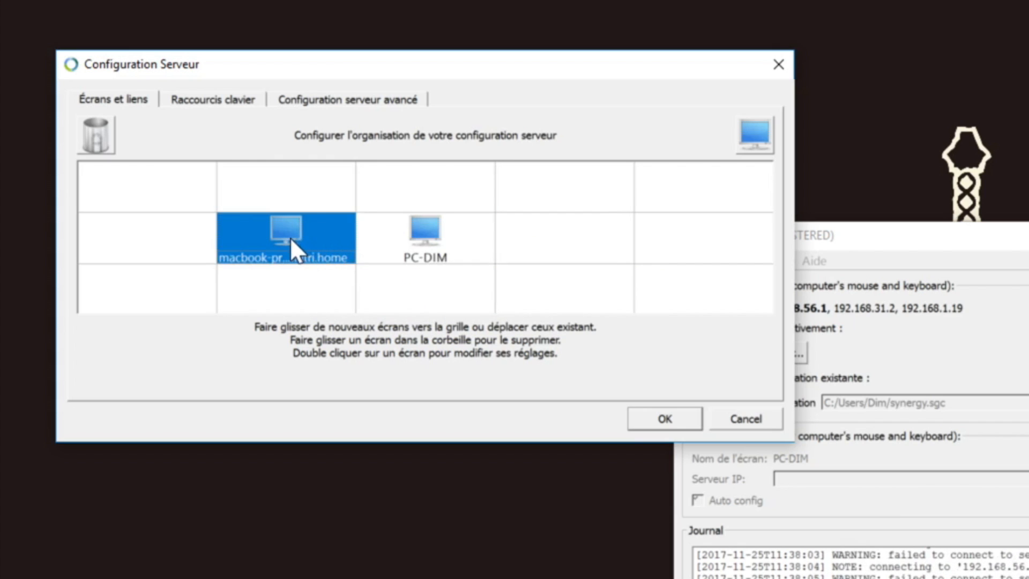
left_click_drag(487, 186, 568, 233)
left_click_drag(569, 233, 313, 223)
left_click(236, 99)
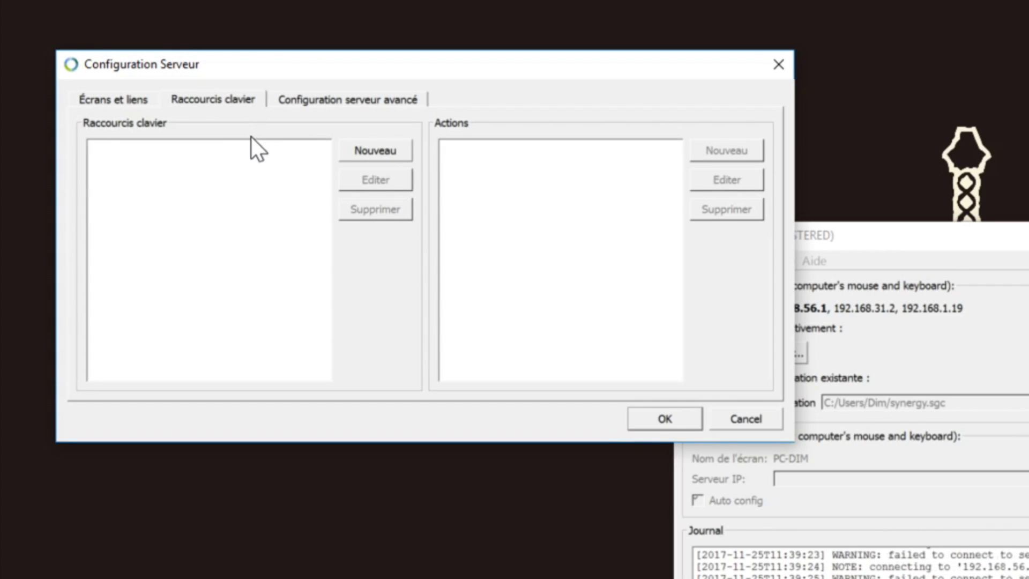
Step: Add a keystroke(Control+h) hotkey, then start a new action for it
left_click(372, 150)
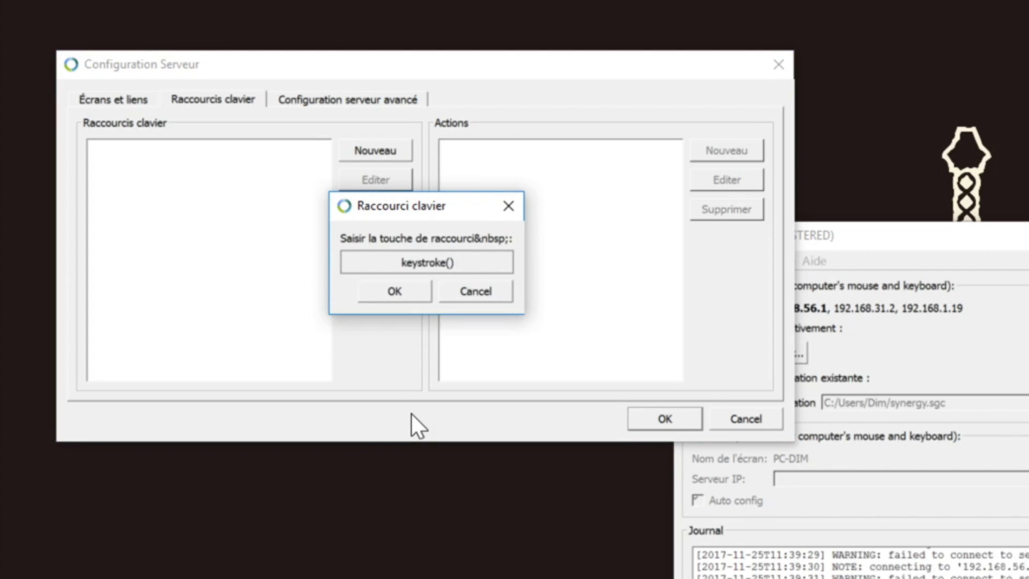
key("ctrl")
key("ctrl+h")
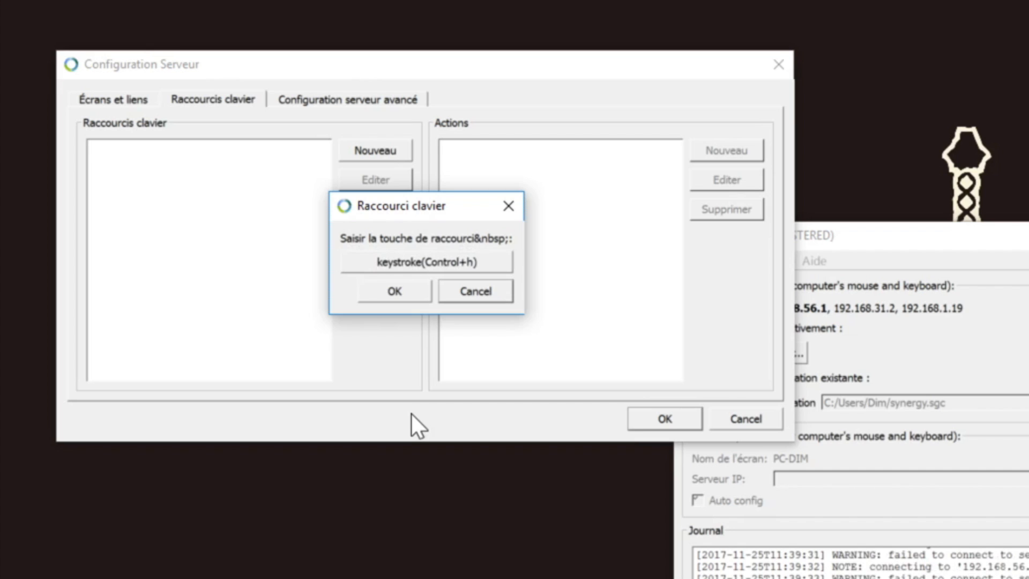
left_click(375, 299)
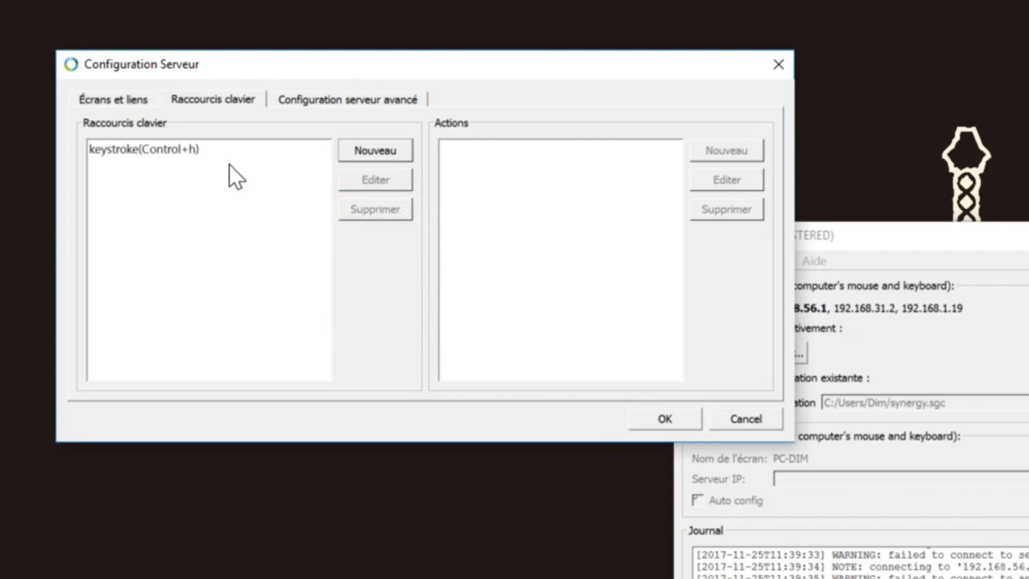
left_click(227, 146)
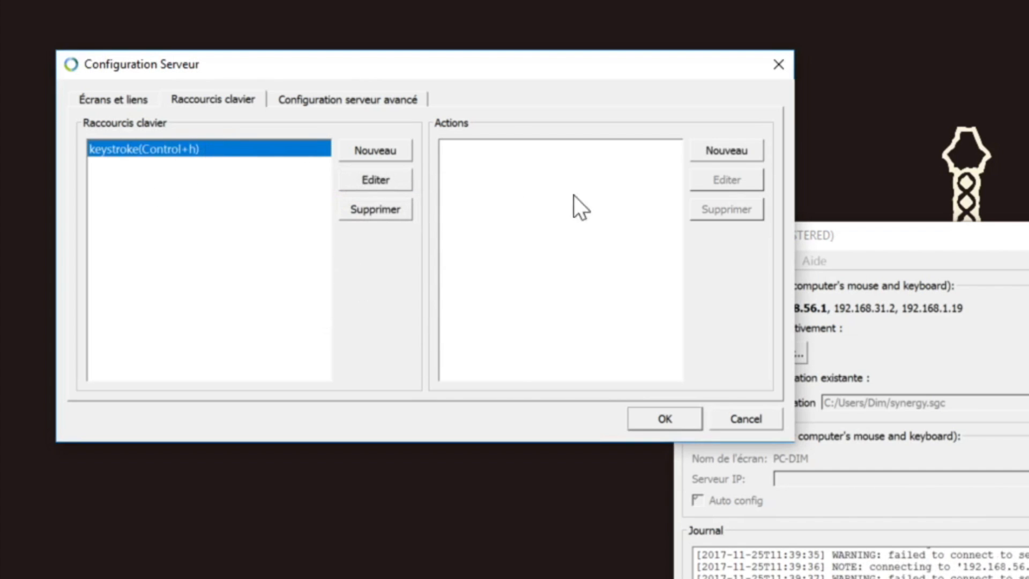
left_click(729, 152)
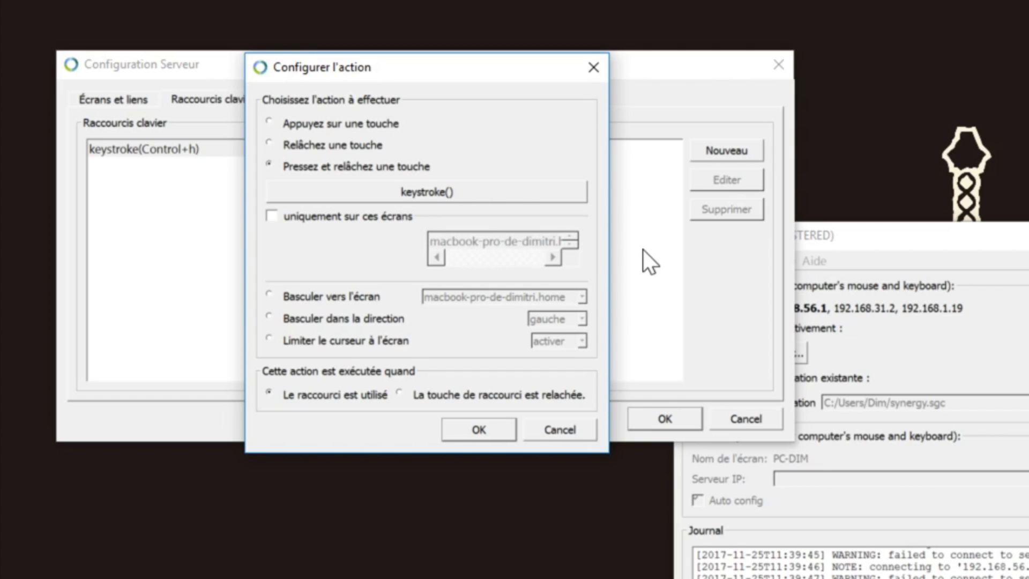
Step: Try limiting the action to the MacBook screen, then uncheck 'uniquement sur ces écrans'
left_click_drag(370, 68, 374, 87)
left_click(304, 235)
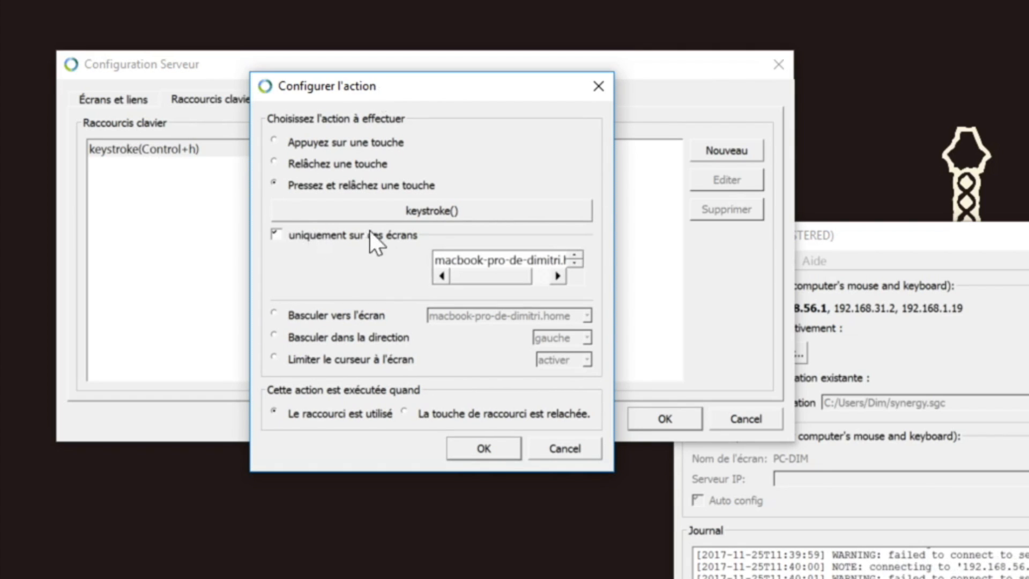
left_click(457, 255)
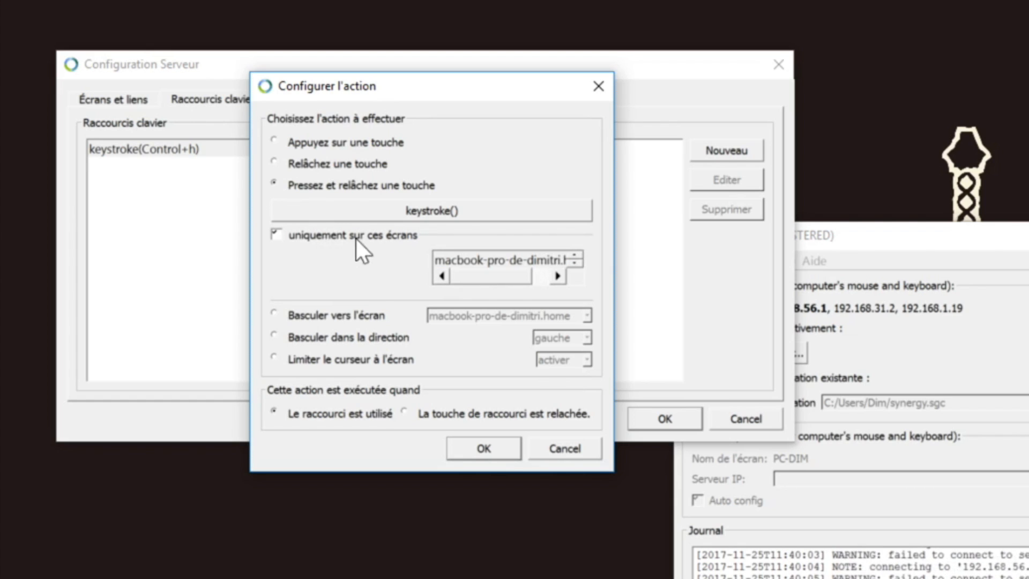
left_click(454, 252)
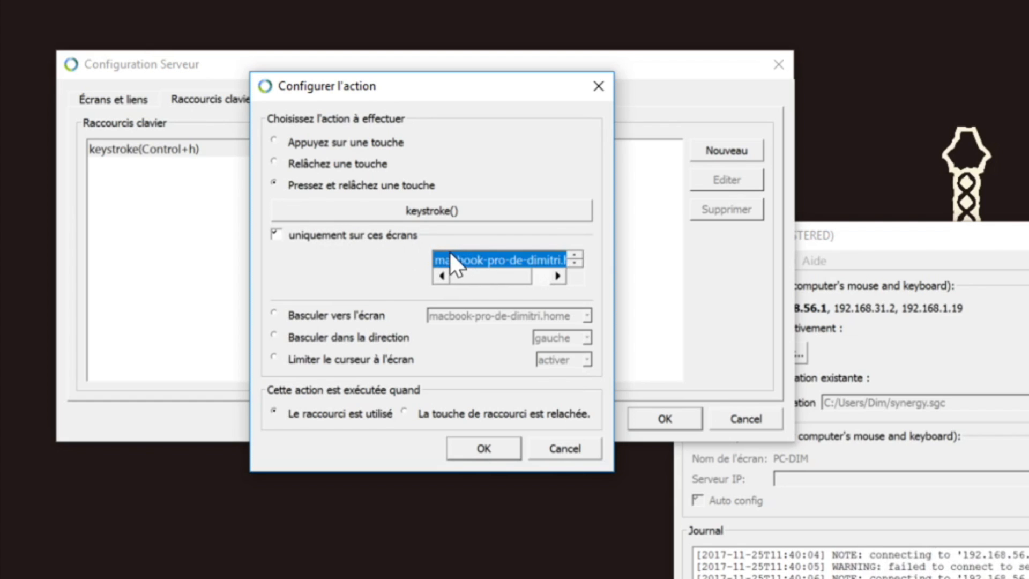
left_click(300, 237)
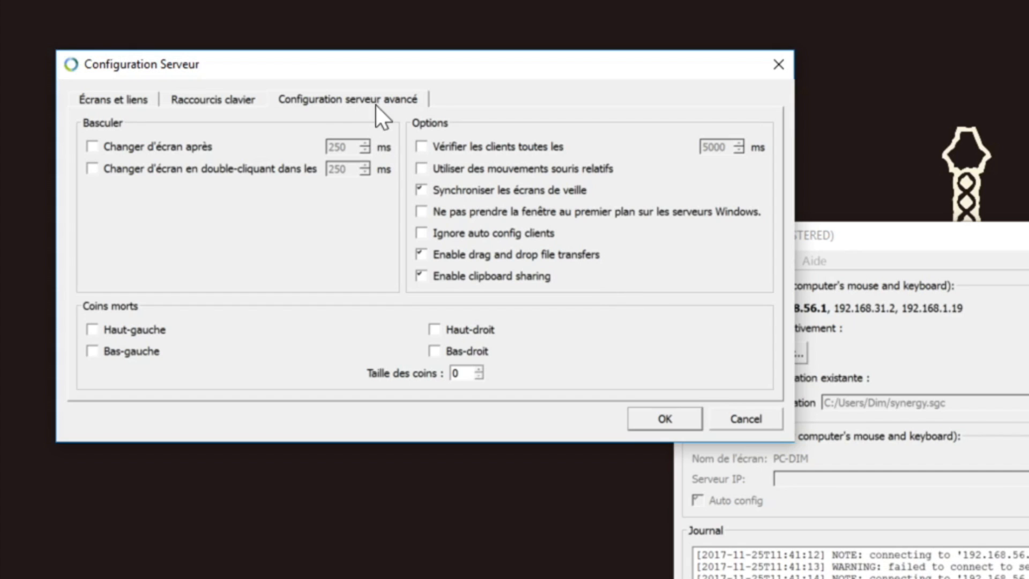
Step: Keep 'Enable drag and drop file transfers' and 'Enable clipboard sharing' checked, then apply to restart the server
left_click(444, 270)
left_click(445, 257)
left_click(443, 275)
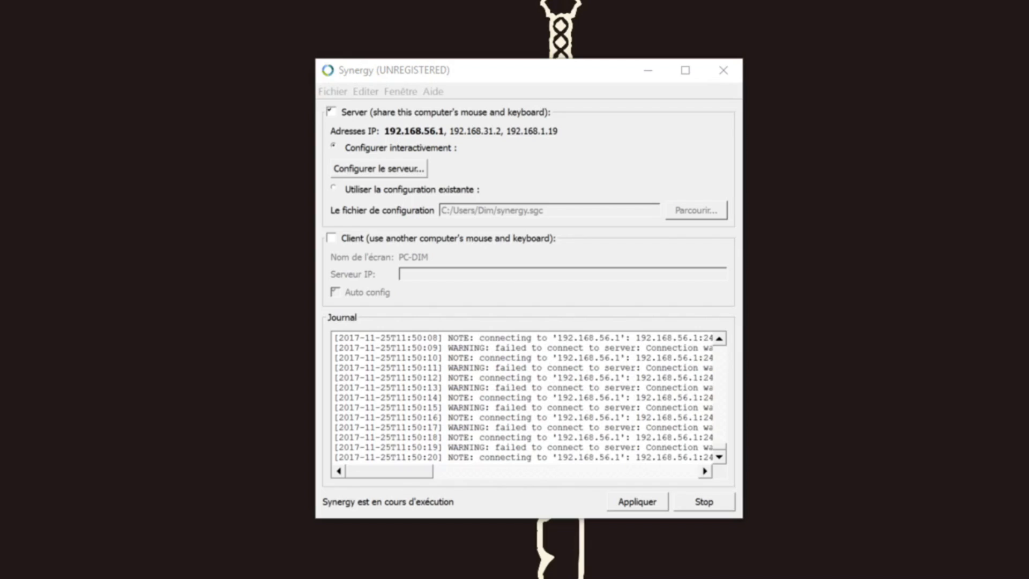
left_click(627, 504)
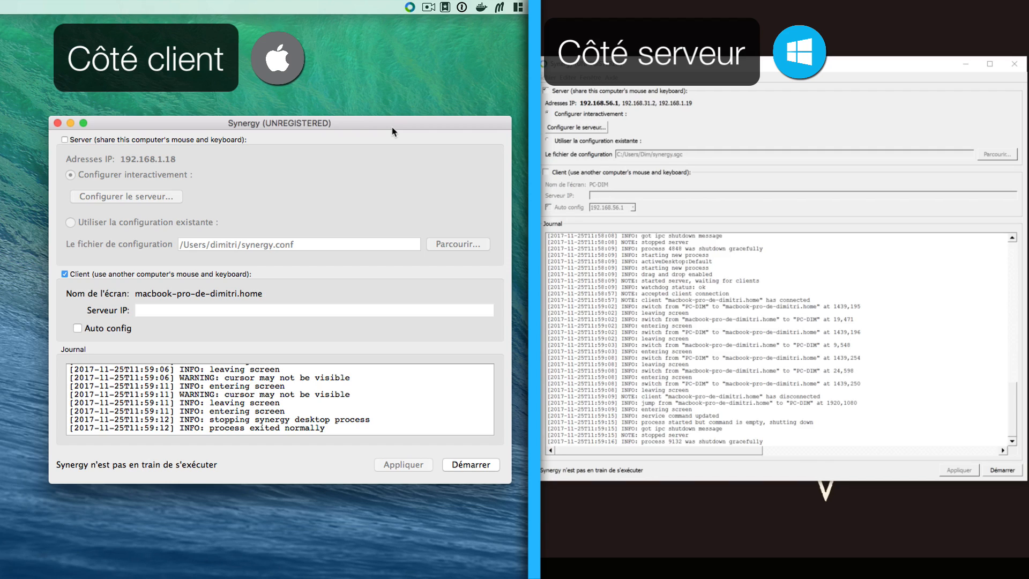
Step: Look up the Windows server's IP and start entering 192.168.1.19 in the Mac's Serveur IP field
left_click(150, 310)
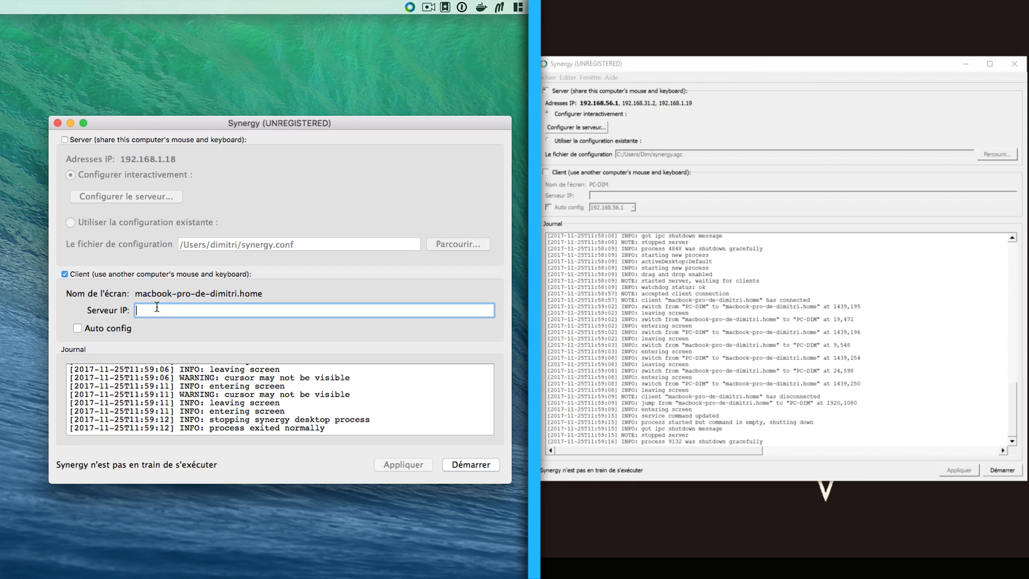
left_click(571, 63)
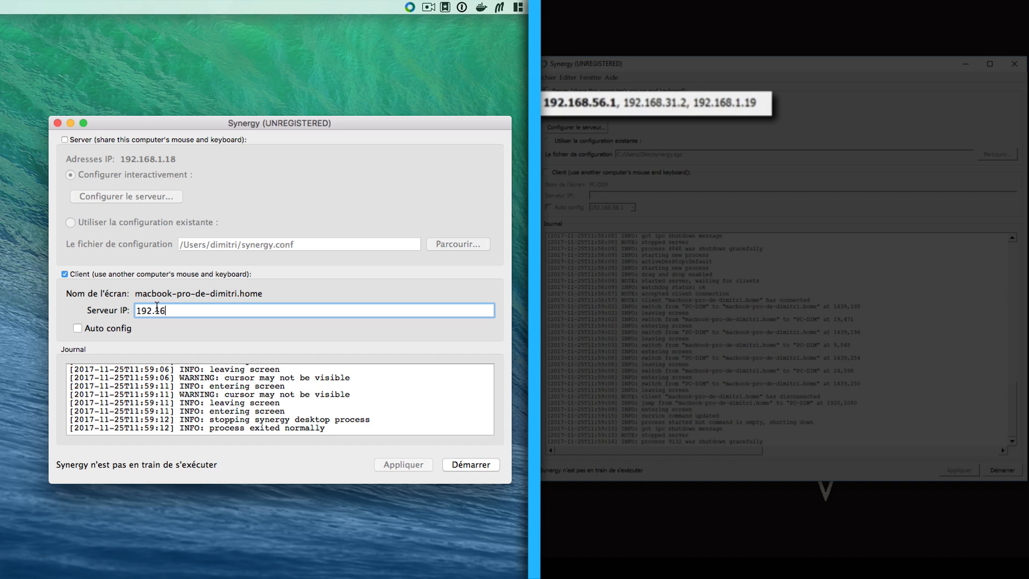
type("8.1.19")
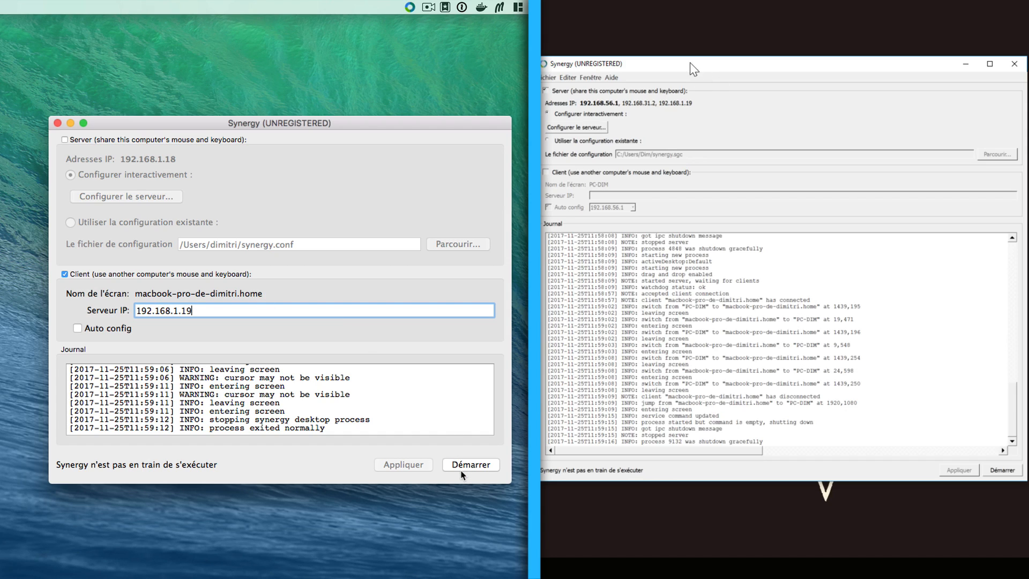
Step: Start the Windows server and then the Mac client, and type some test characters
left_click(1002, 470)
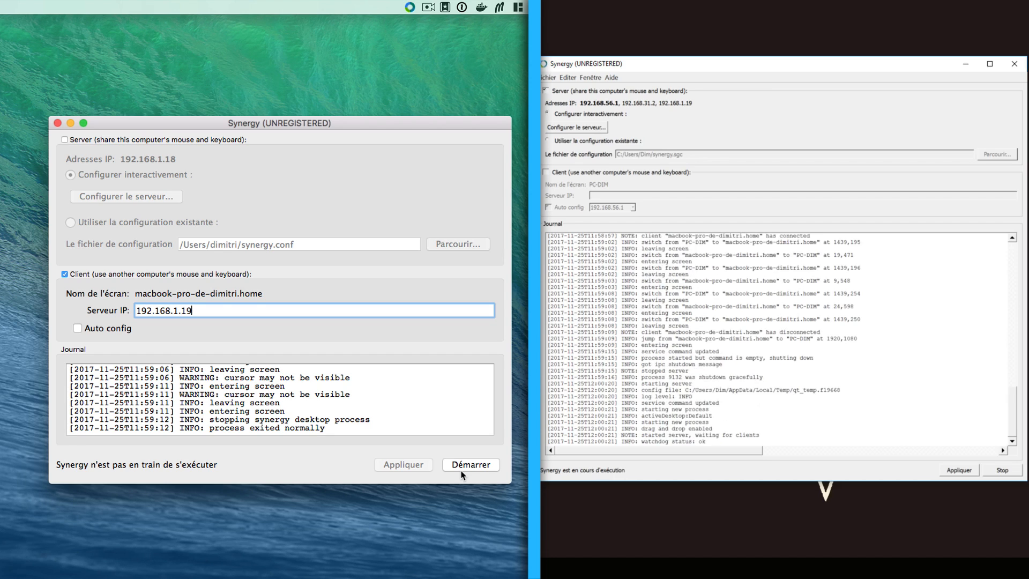
left_click(456, 463)
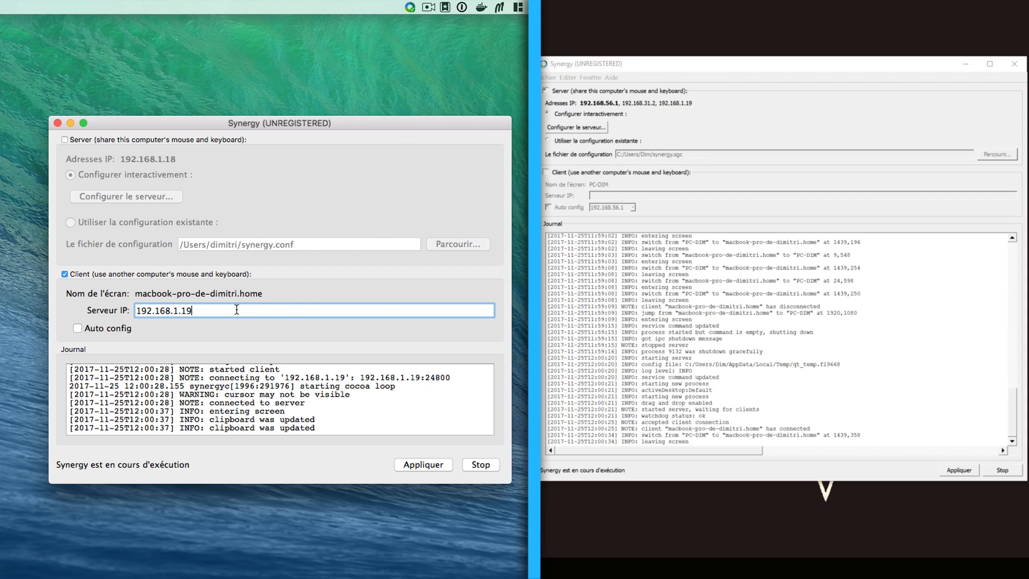
type("fddfdsfd")
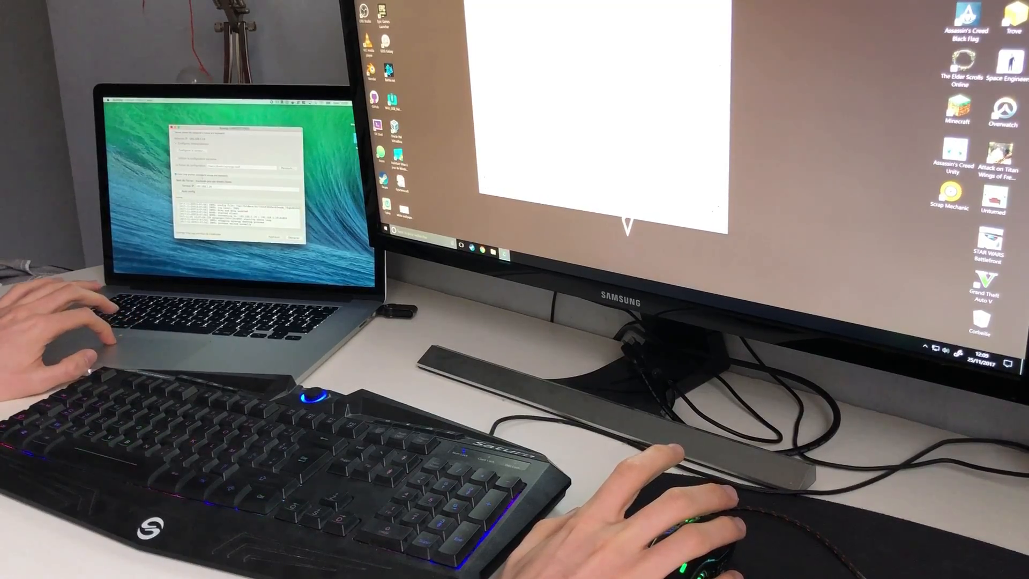
Step: Start the Mac client and rearrange the Synergy and white windows on both screens
left_click(294, 238)
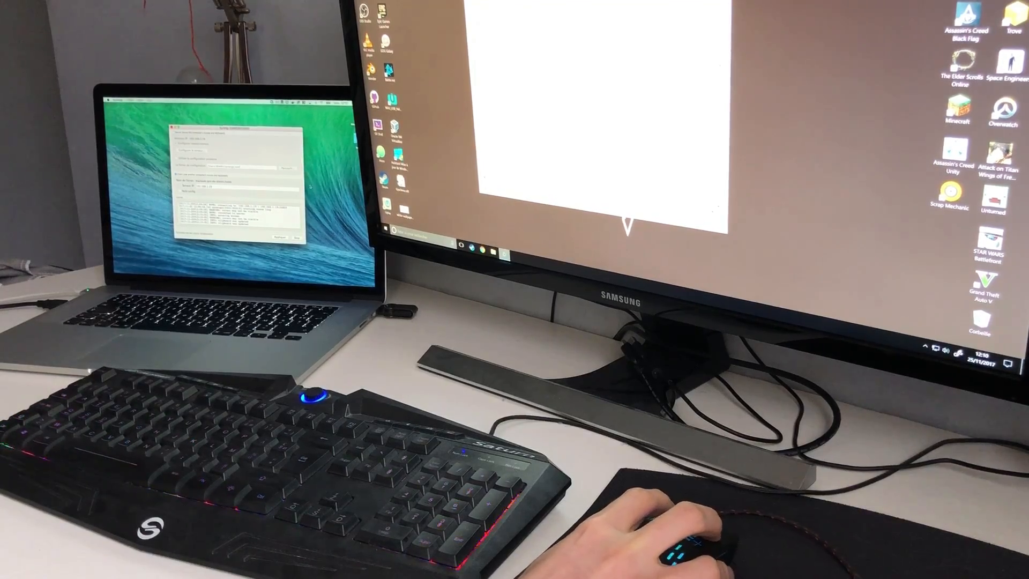
left_click_drag(244, 129, 226, 144)
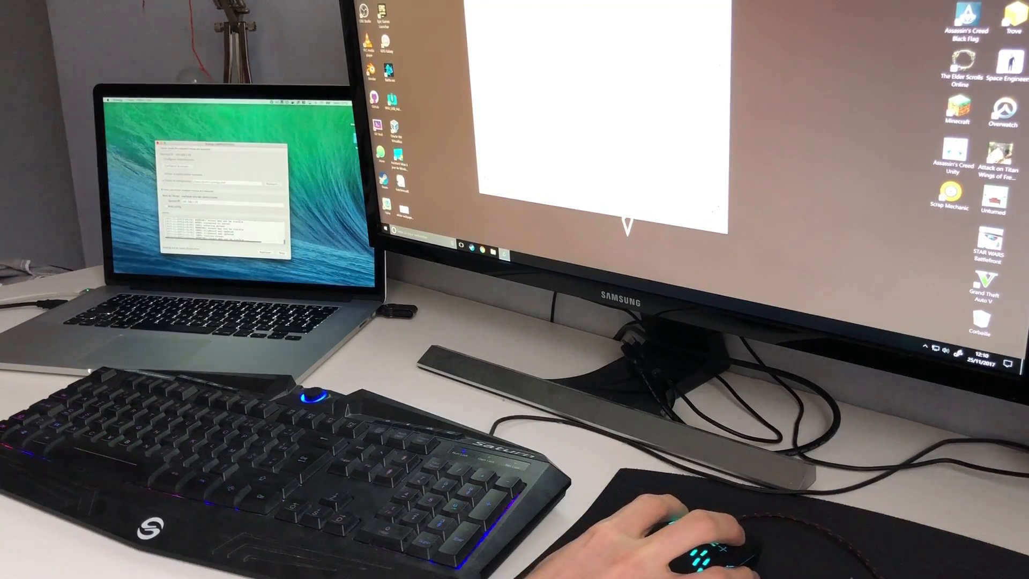
left_click_drag(595, 7, 571, 0)
left_click(327, 177)
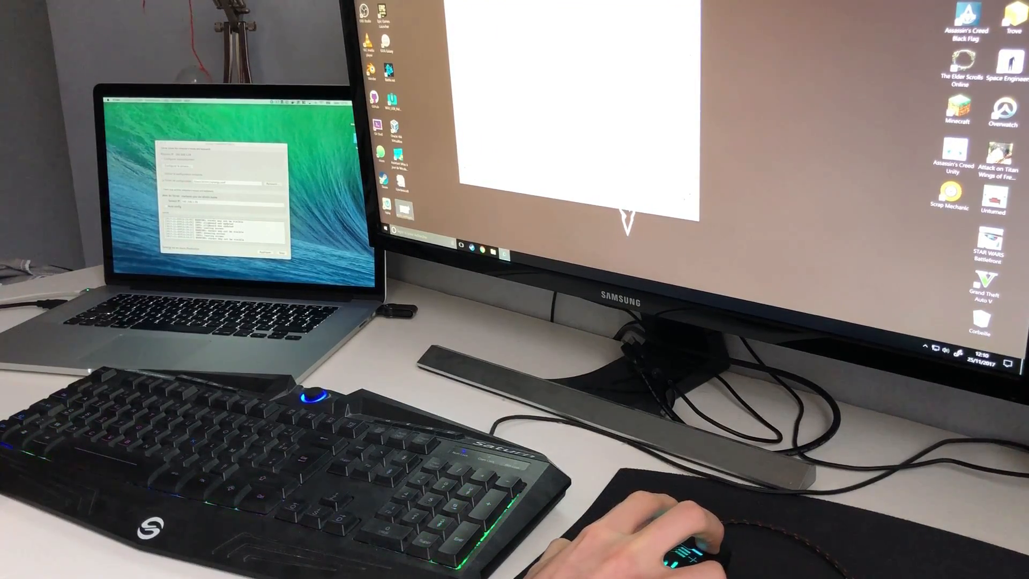
Step: Open a desktop file on the PC and the white image on the Mac, then close the preview
left_click(405, 210)
double_click(405, 210)
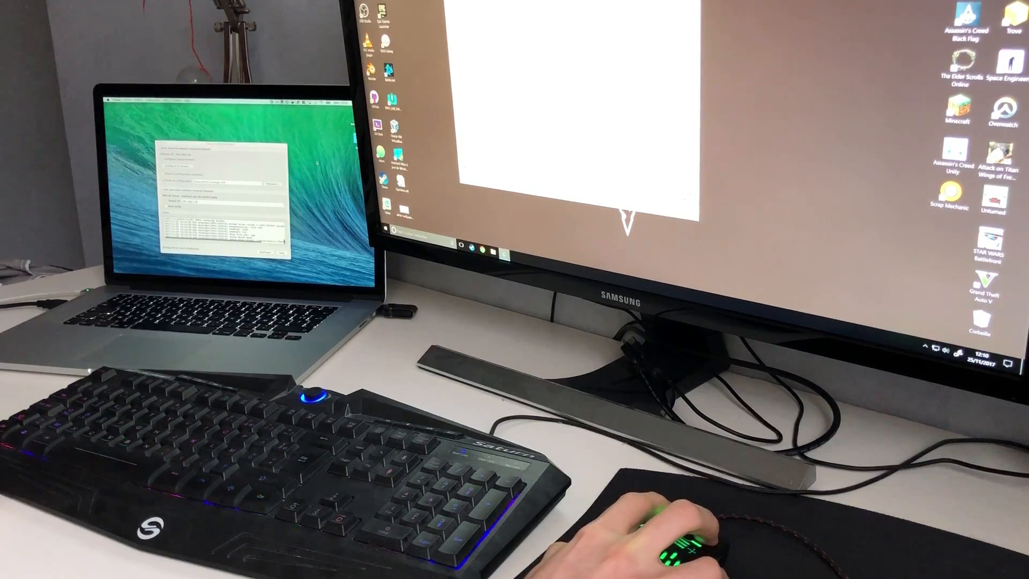
double_click(358, 161)
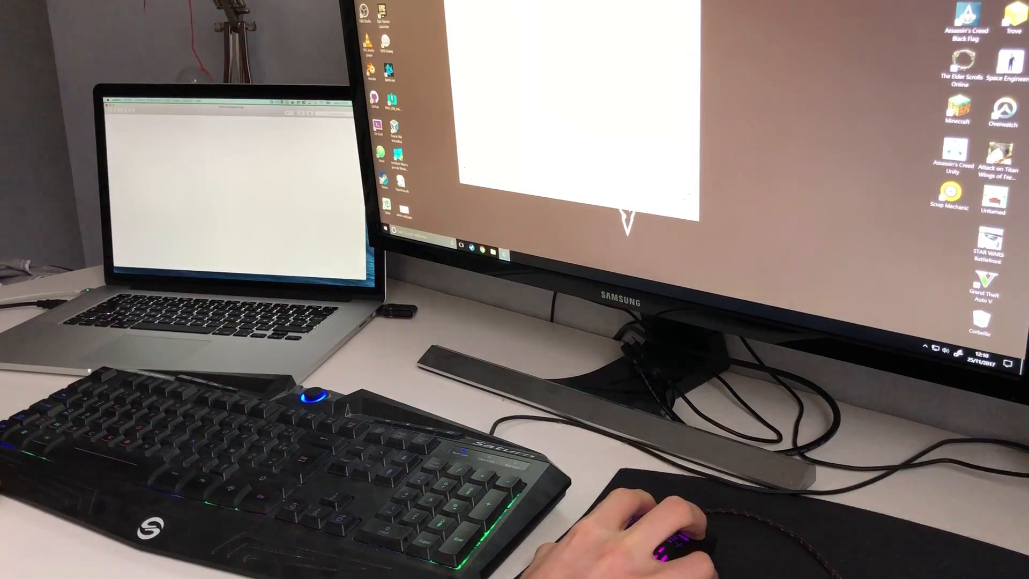
left_click(107, 106)
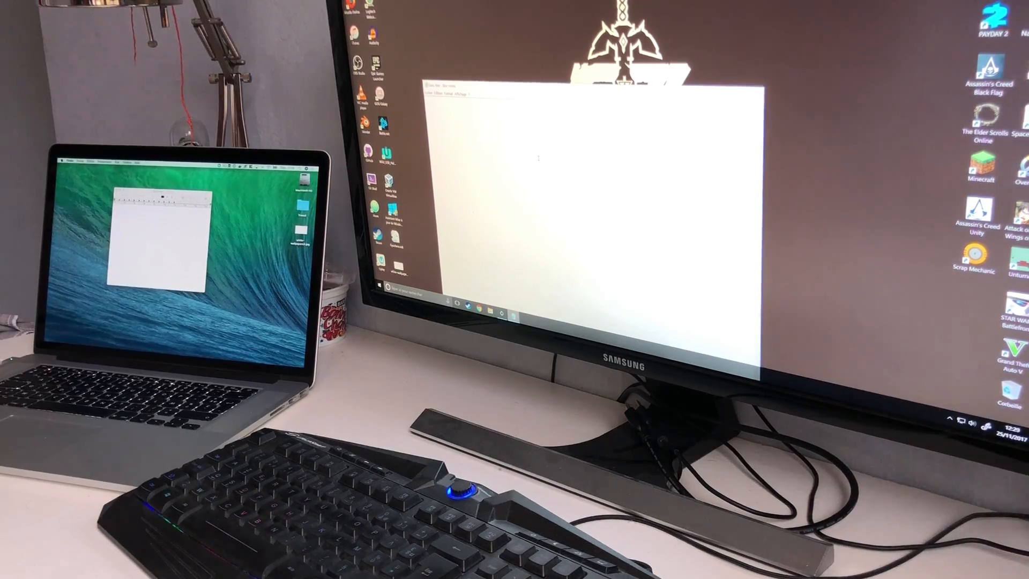
Step: Type a name in the PC's Notepad, copy it, and paste it into the Mac text window
type("d")
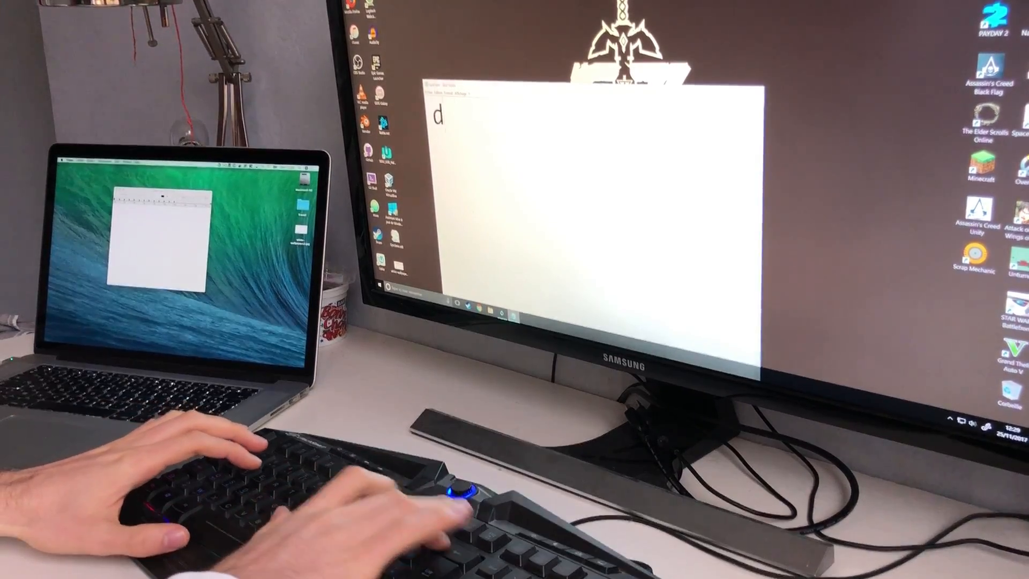
type("imitri")
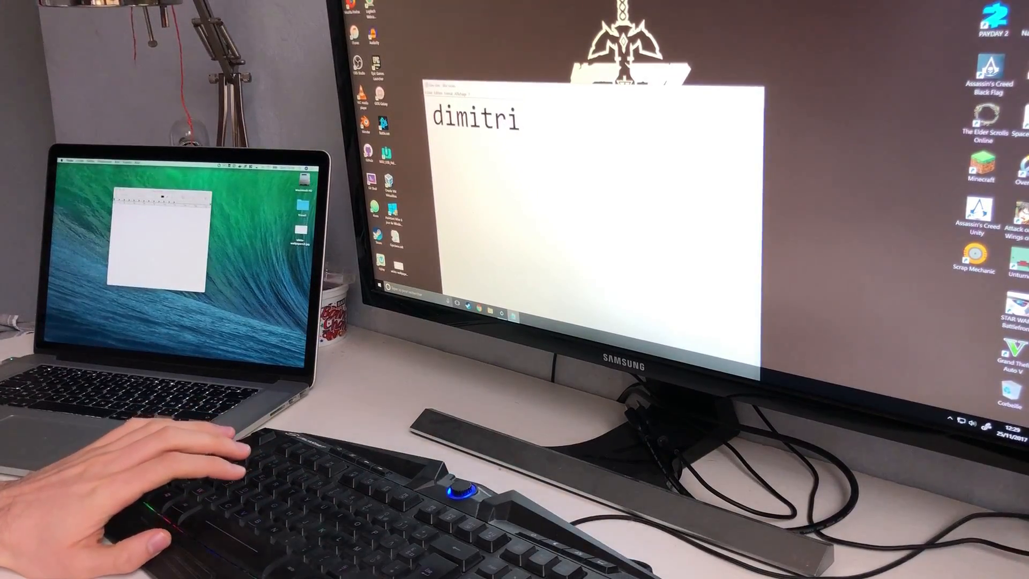
key("ctrl+a")
right_click(500, 132)
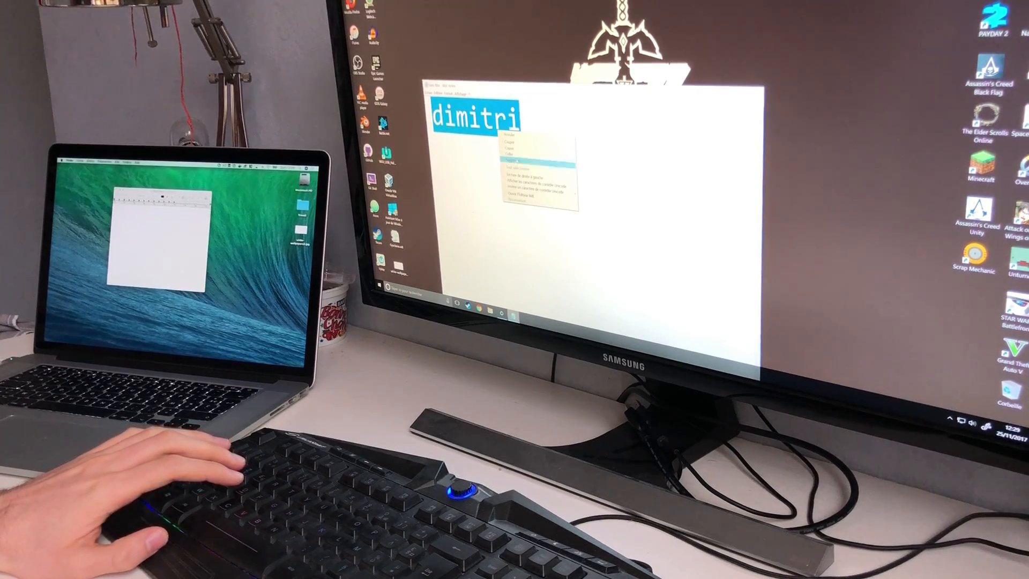
left_click(518, 150)
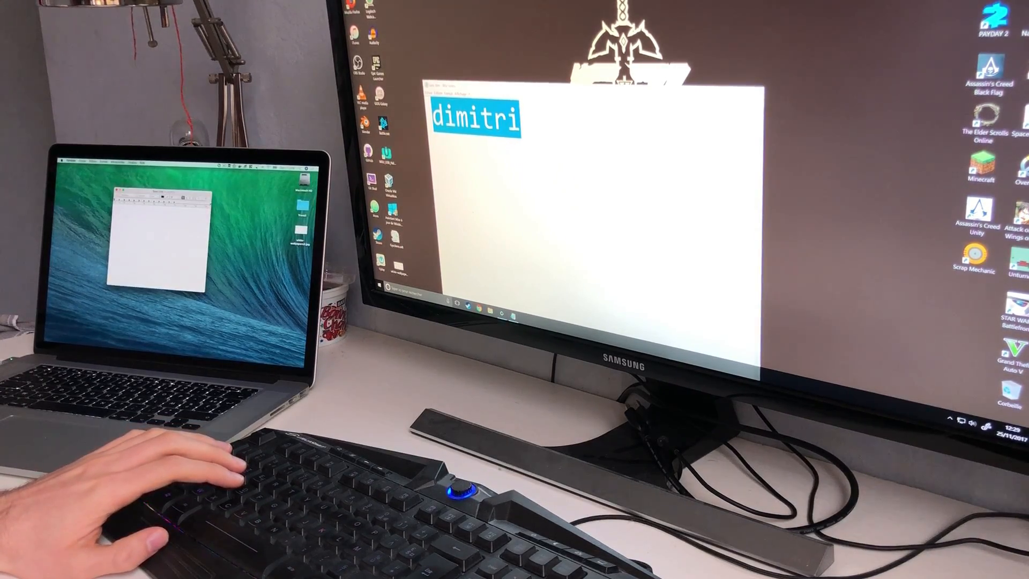
right_click(134, 219)
left_click(142, 226)
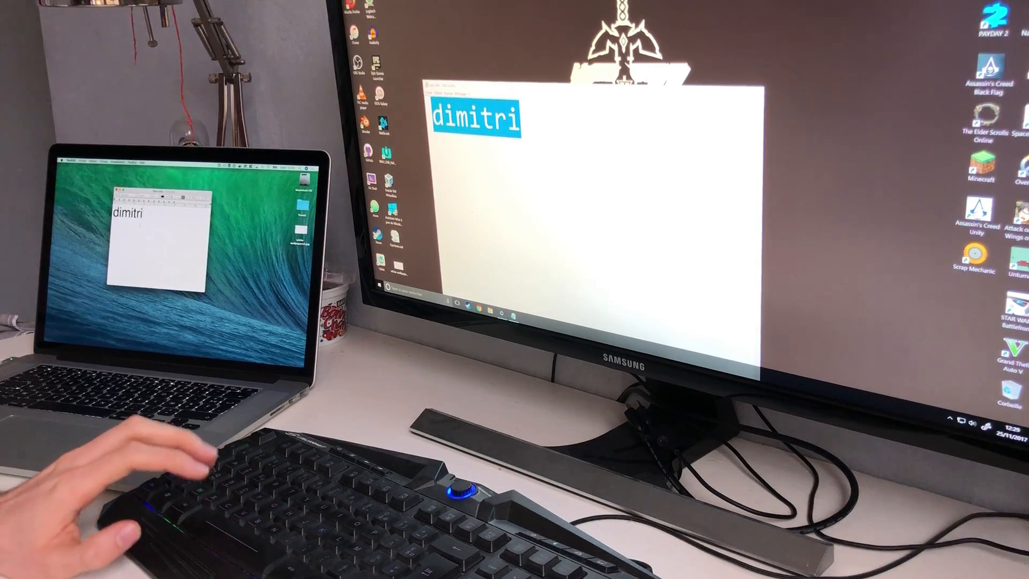
Step: Replace the pasted word with 'Test' on the Mac and copy it
key("super+a")
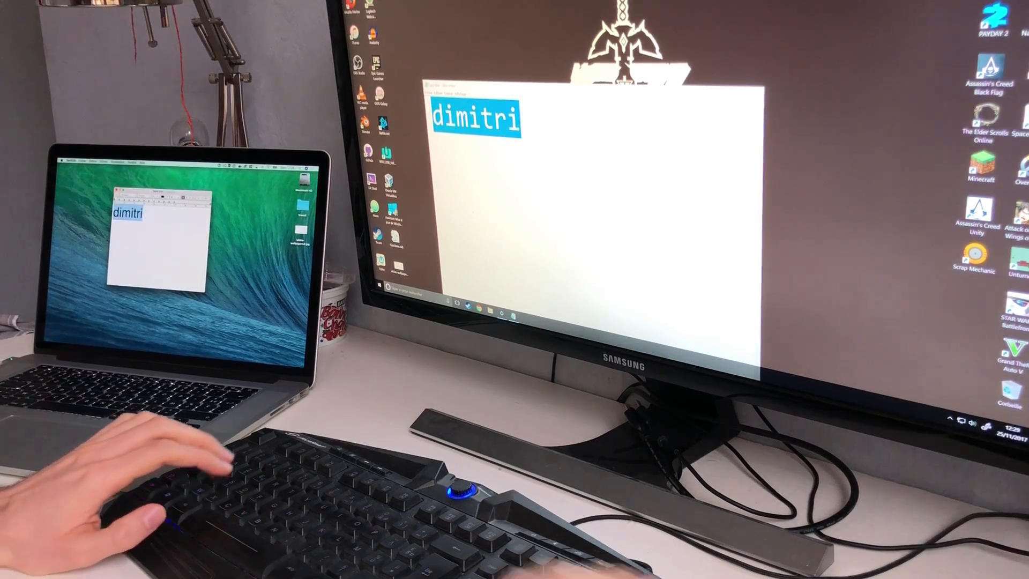
type("test")
key("super+a")
type("Test")
right_click(124, 212)
left_click(131, 270)
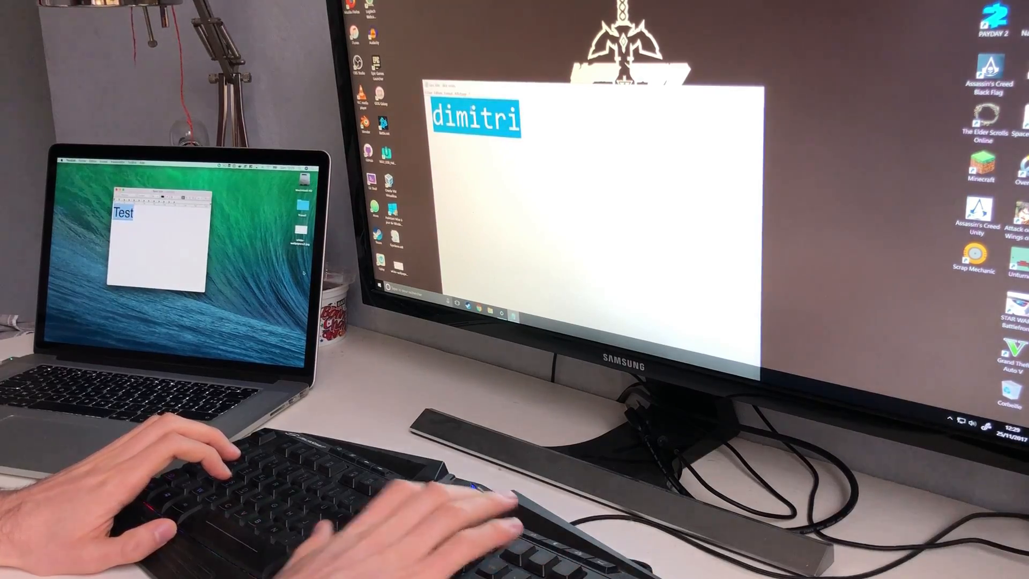
Step: Paste 'Test' into the PC's Notepad in place of the name
key("BackSpace")
right_click(473, 111)
left_click(484, 132)
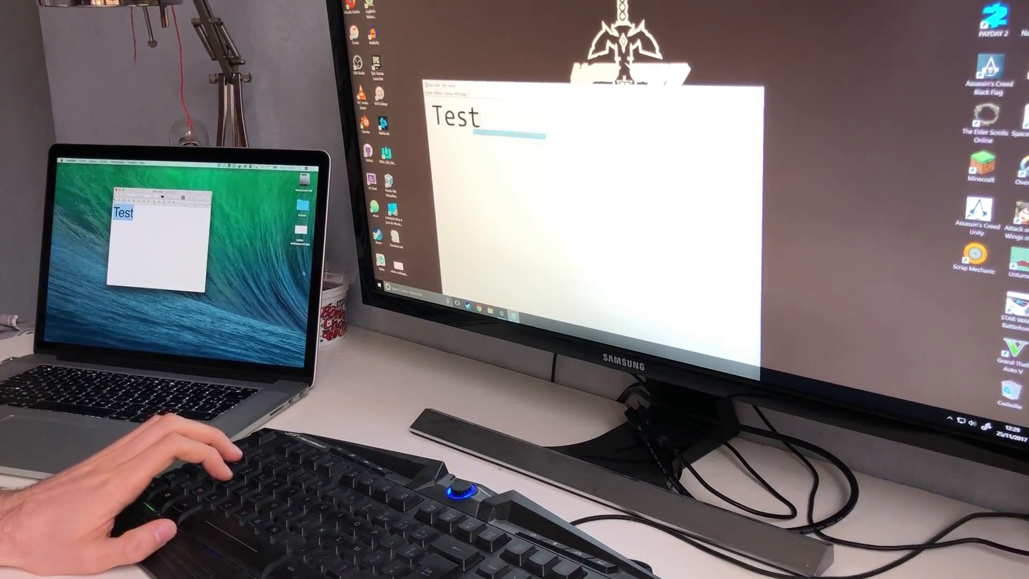